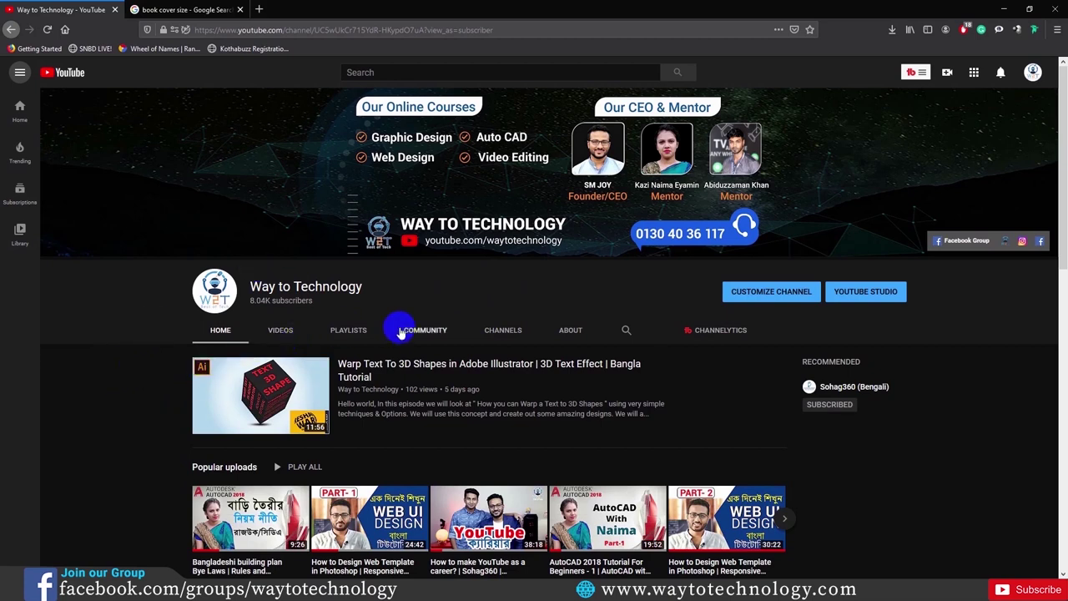
Open the Way to Technology channel's Playlists tab and scroll to the six created playlists.
left_click(357, 332)
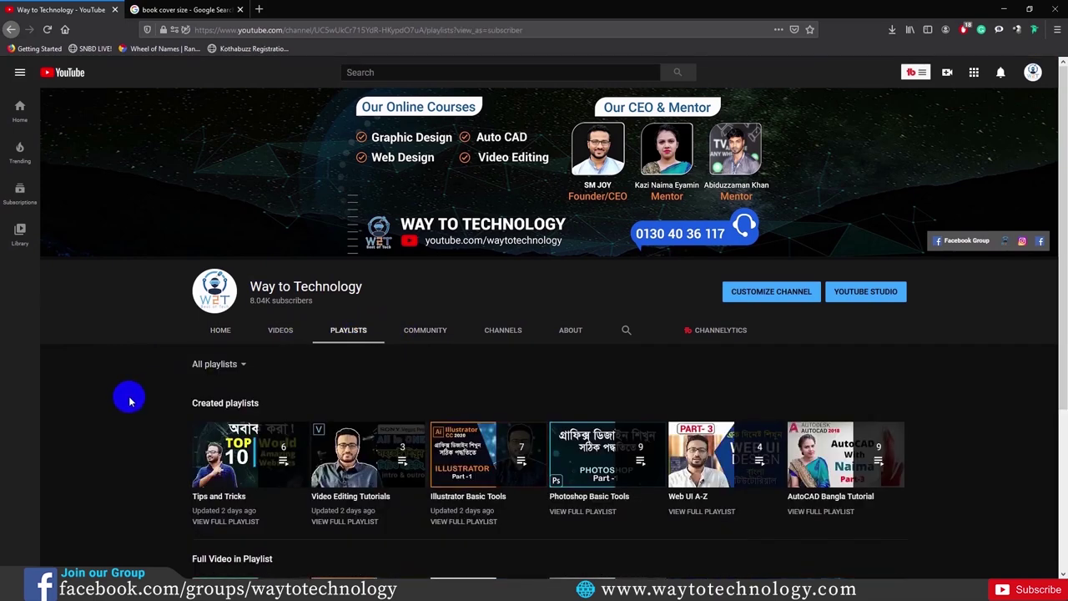
scroll(125, 397, "down", 2)
scroll(132, 390, "down", 1)
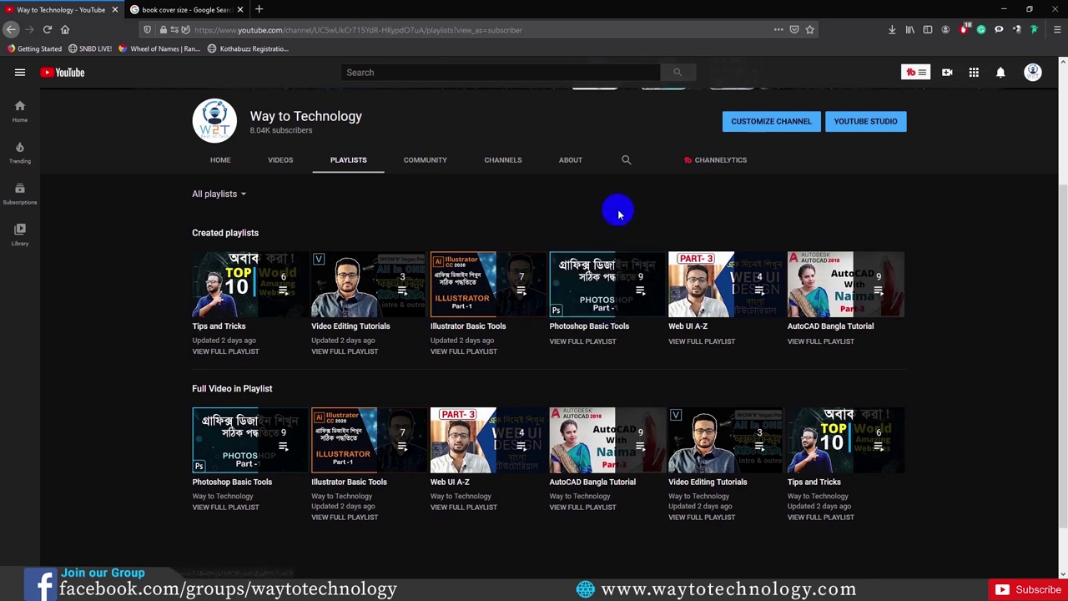
mouse_move(616, 296)
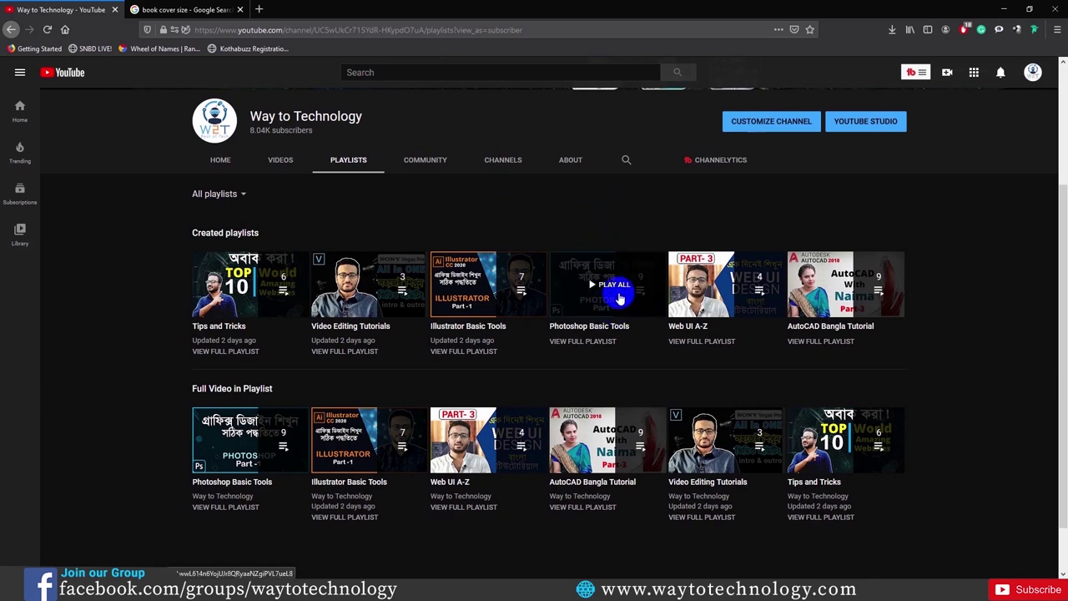
Open the Photoshop Basic Tools playlist, start Photoshop Part-1, then pause it.
left_click(601, 305)
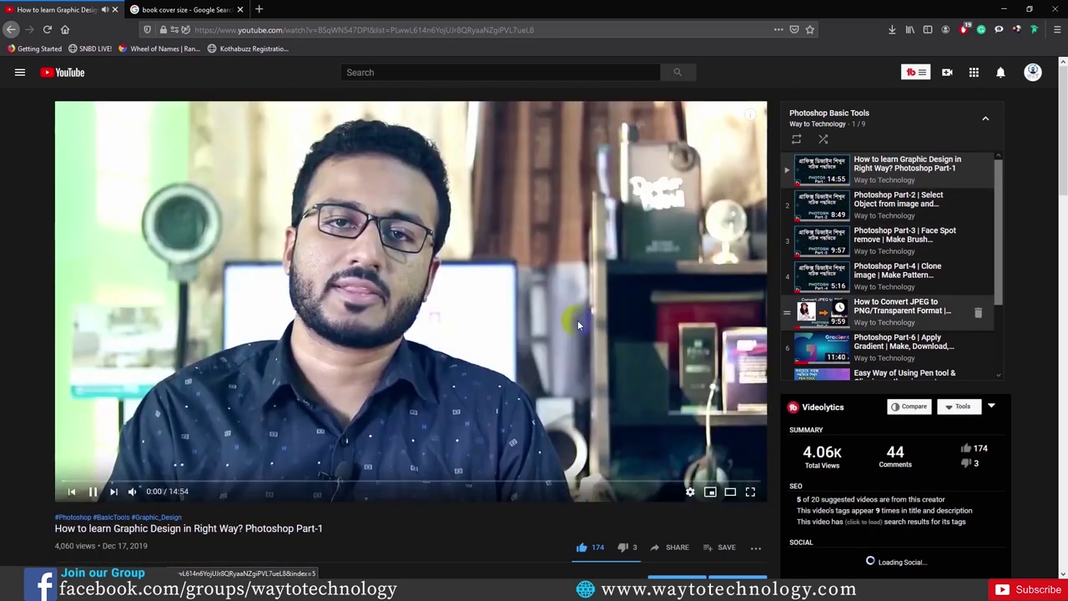
scroll(856, 288, "down", 2)
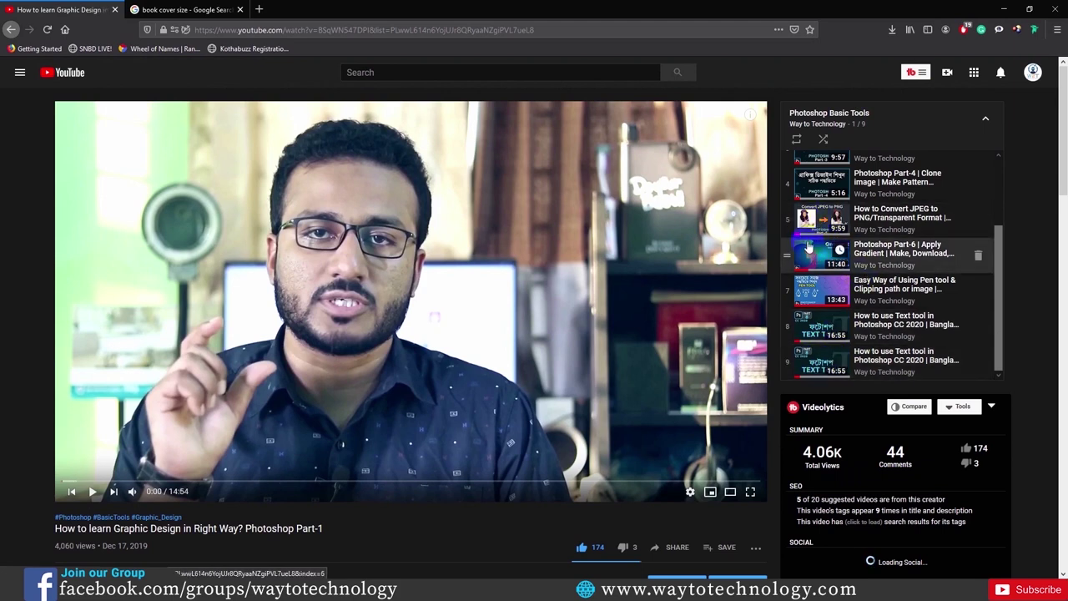
left_click(604, 263)
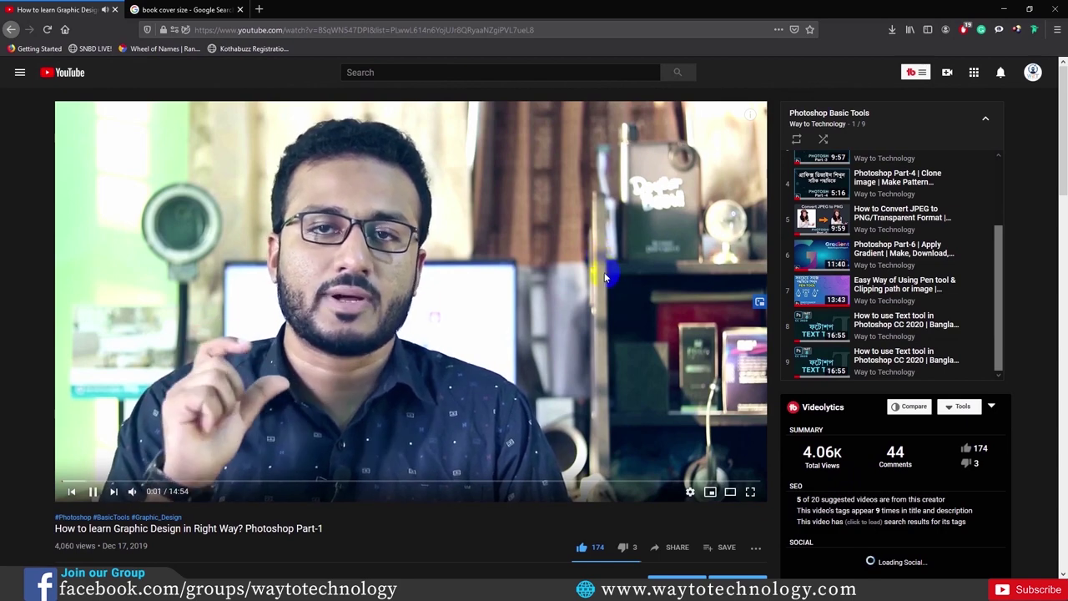
left_click(607, 277)
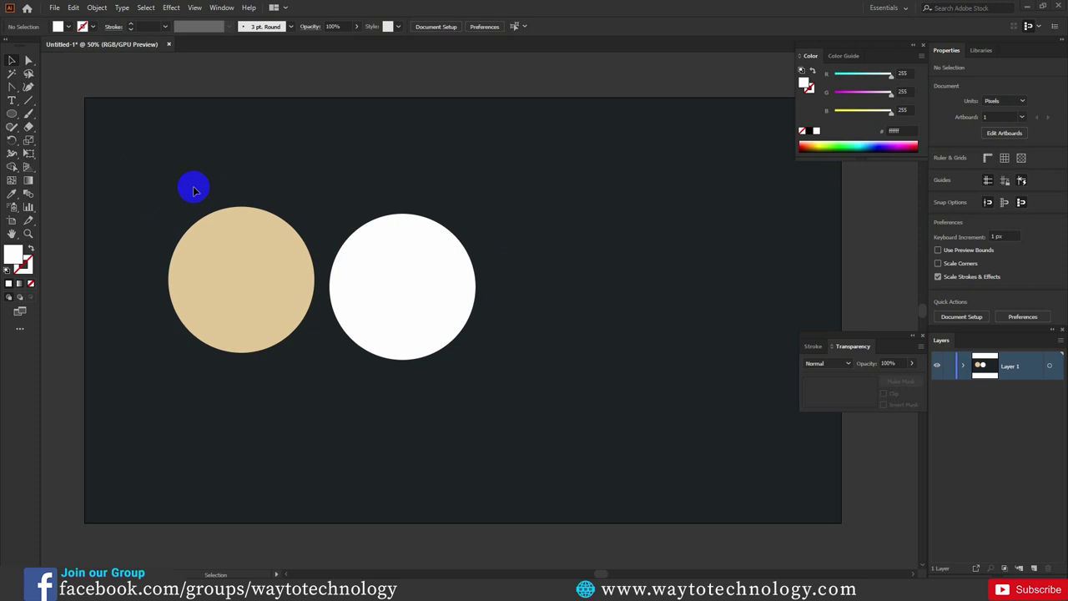
Show the Pathfinder panel with Shift+Ctrl+F9 and move it beside the two circles.
left_click(222, 8)
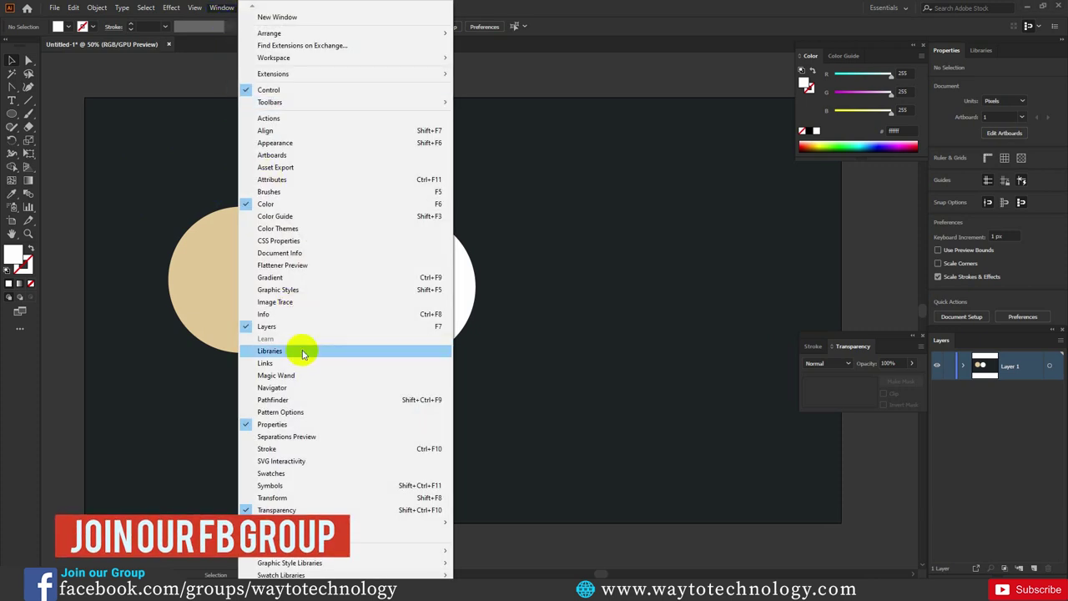
left_click(631, 240)
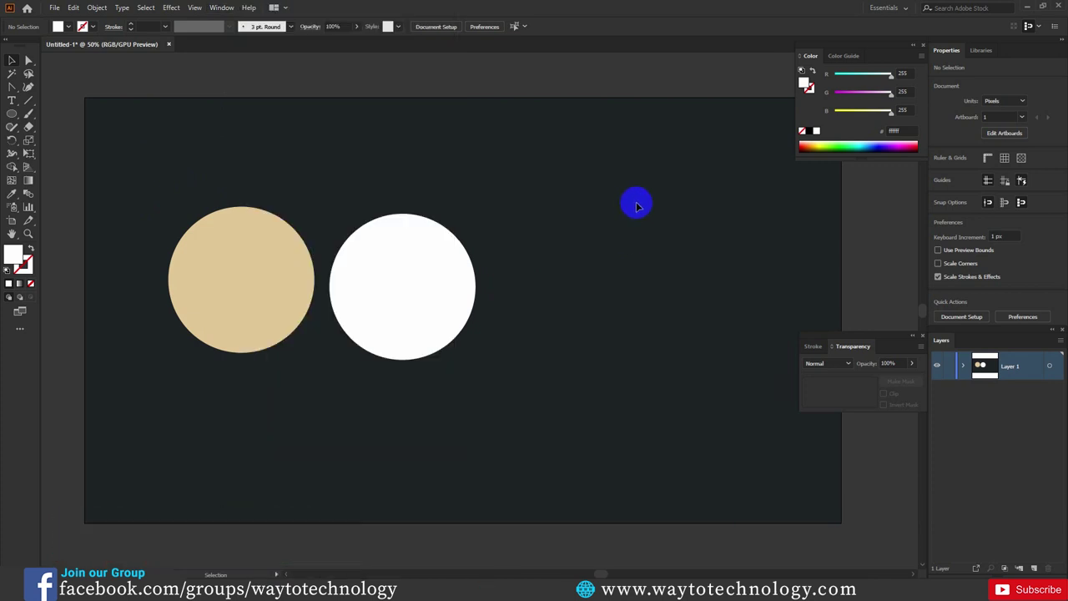
key("ctrl+shift+F9")
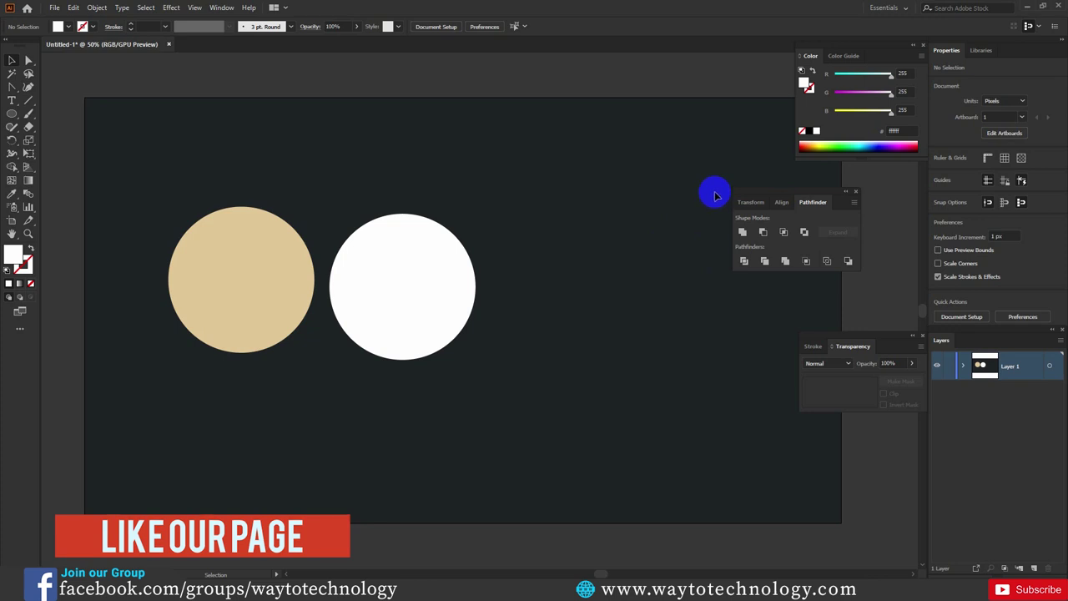
left_click_drag(794, 191, 731, 174)
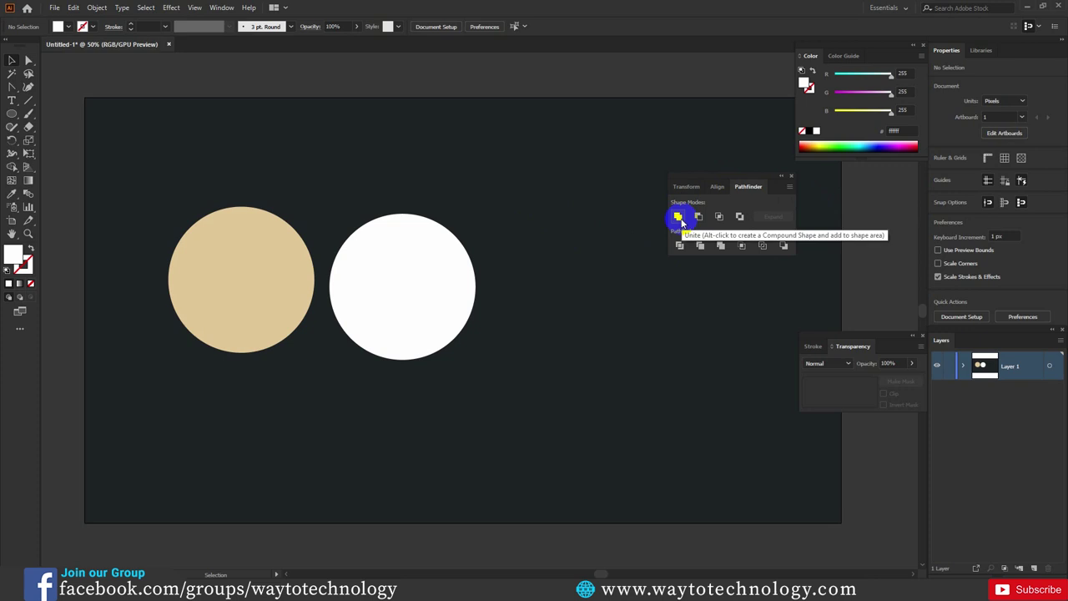
Overlap the beige circle on the white one, try Pathfinder Unite, then undo it.
left_click_drag(274, 262, 363, 260)
left_click(405, 183)
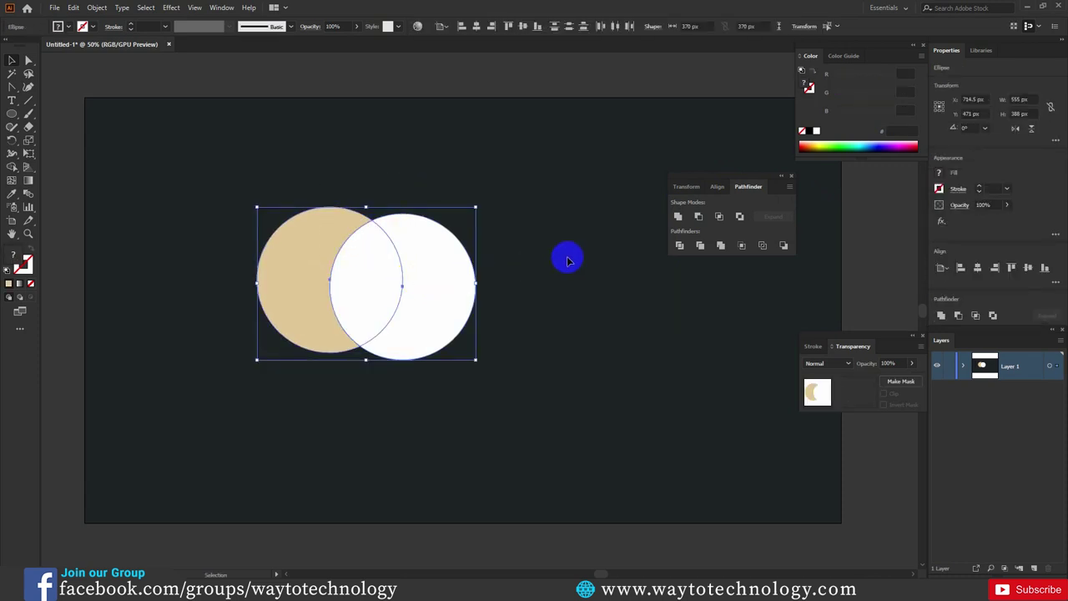
left_click(676, 219)
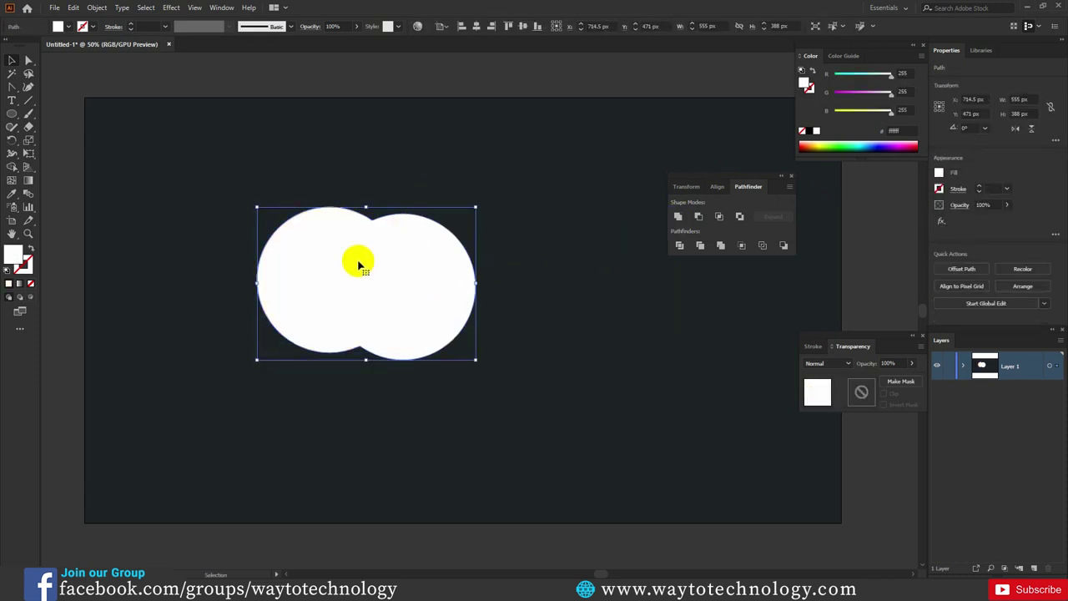
left_click(503, 244)
left_click_drag(420, 278, 443, 250)
key("a")
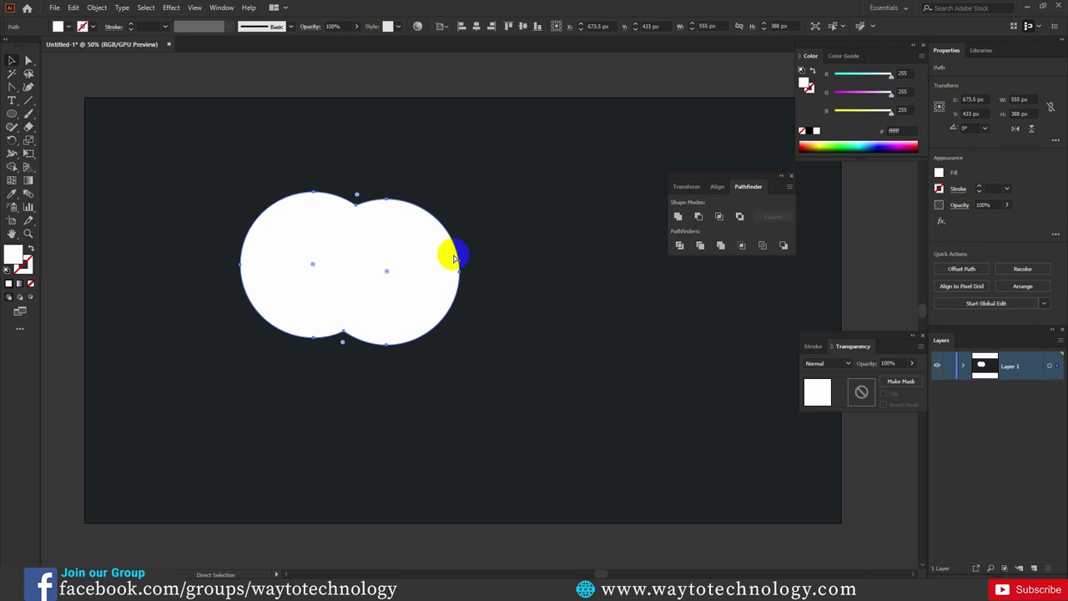
key("v")
key("ctrl+z")
key("ctrl+z")
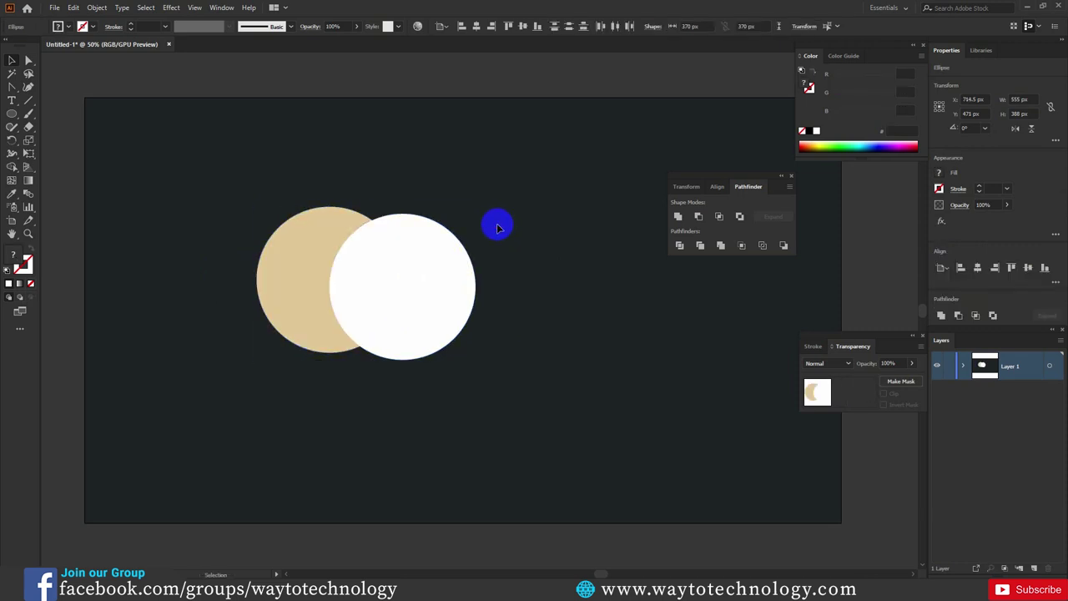
Select the tan circle and bring it in front of the white circle.
left_click(498, 227)
left_click(397, 275)
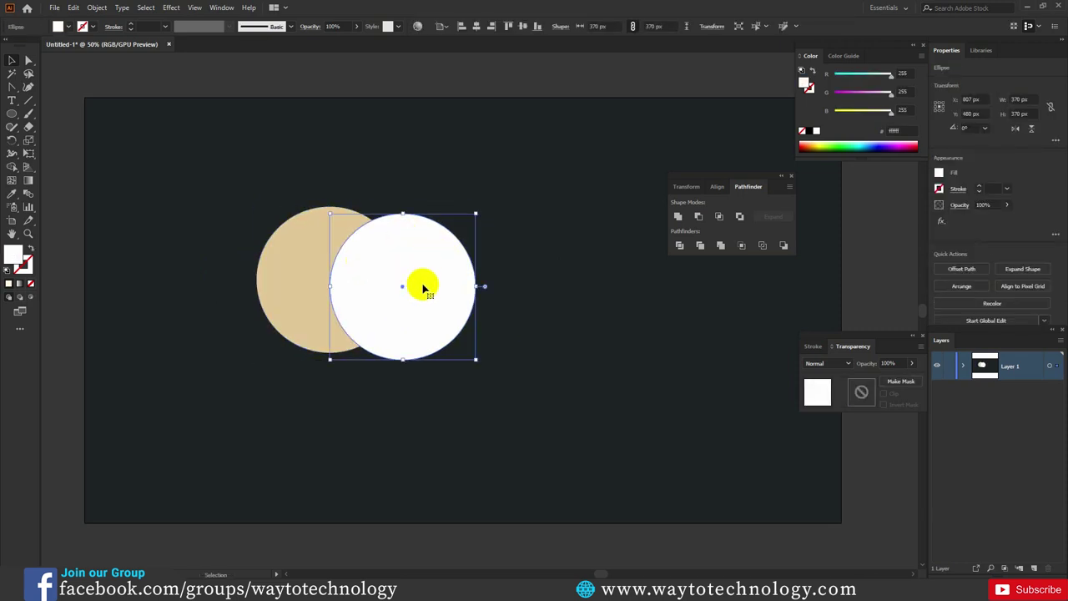
left_click(467, 195)
left_click(316, 246)
key("a")
key("ctrl+shift+bracketright")
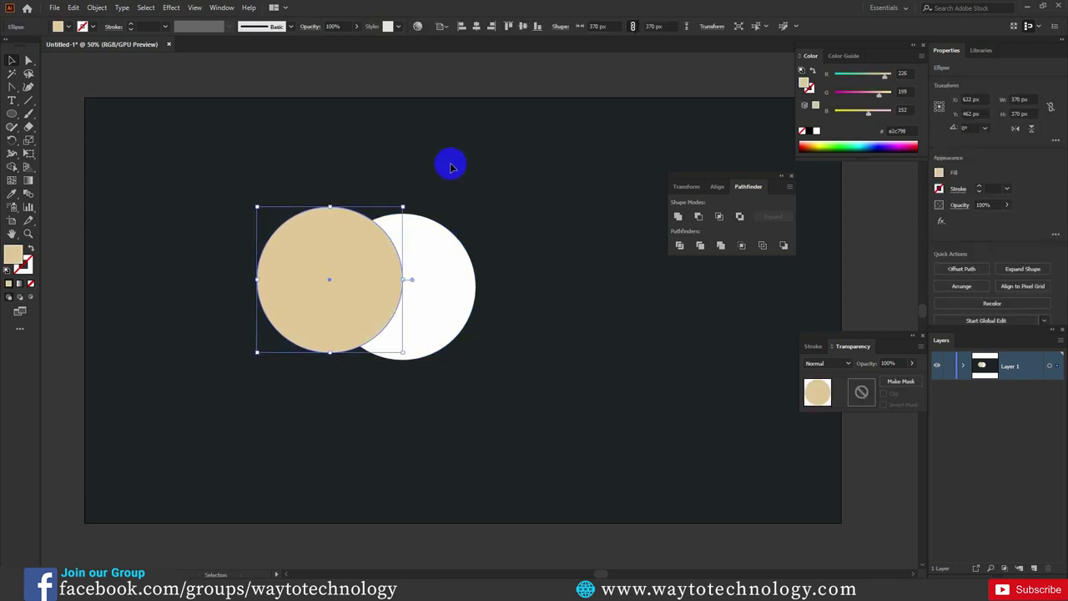
Unite both circles again with tan on top, then undo the merge.
left_click(475, 169)
left_click_drag(478, 194, 352, 289)
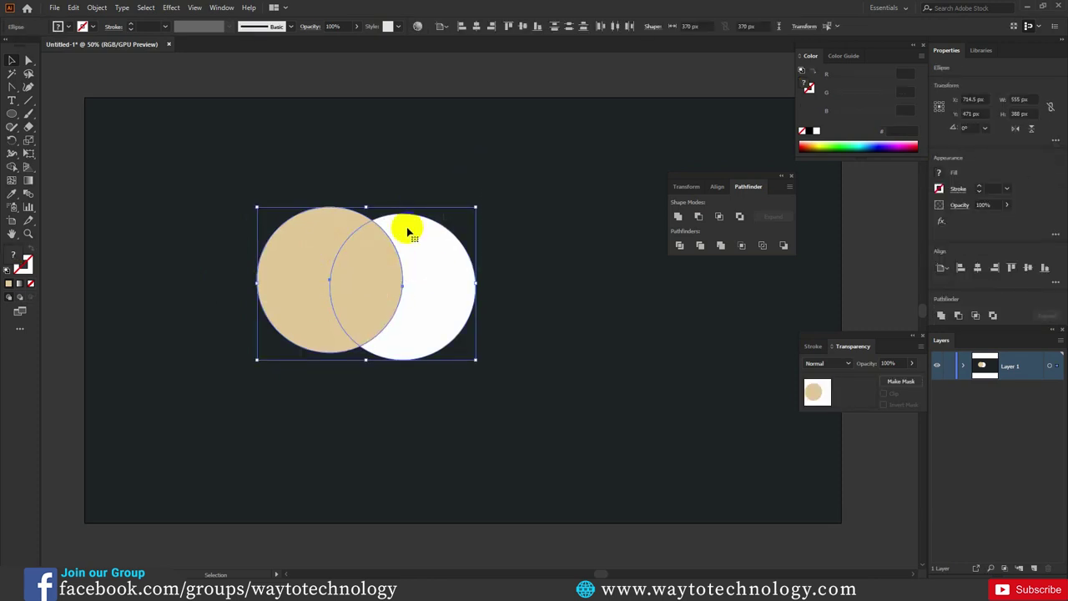
left_click(678, 216)
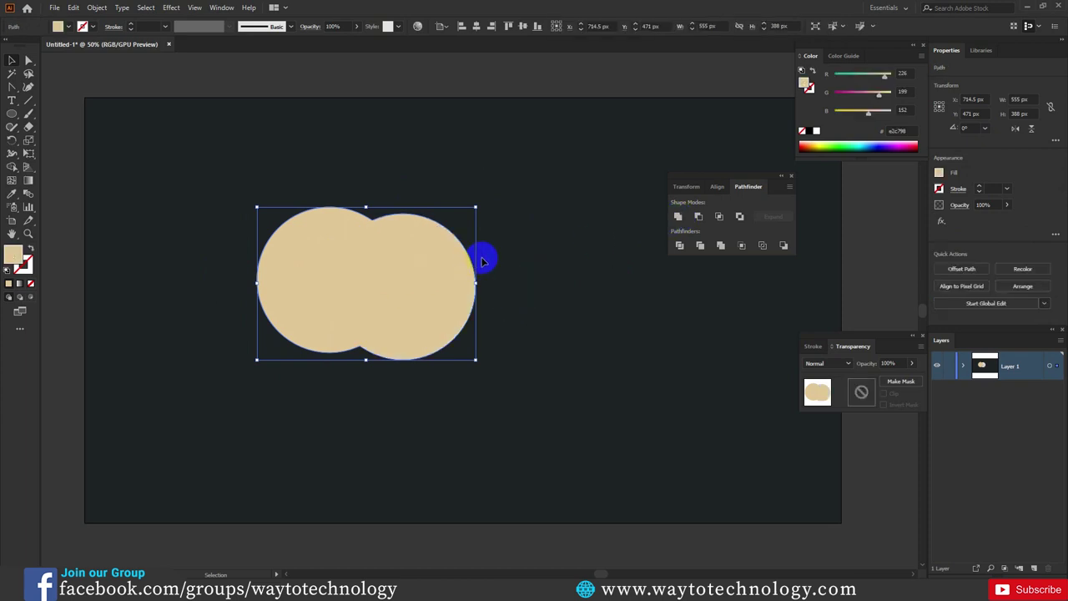
key("a")
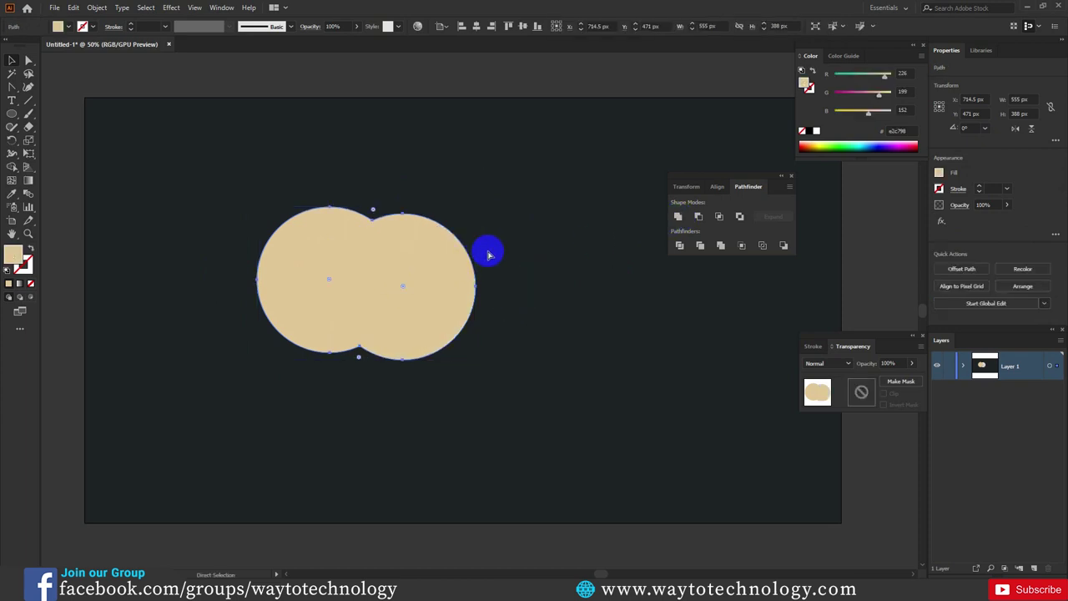
key("ctrl+z")
Move the tan circle back left, then slide it right over the white one.
left_click(484, 255)
left_click_drag(336, 282, 243, 282)
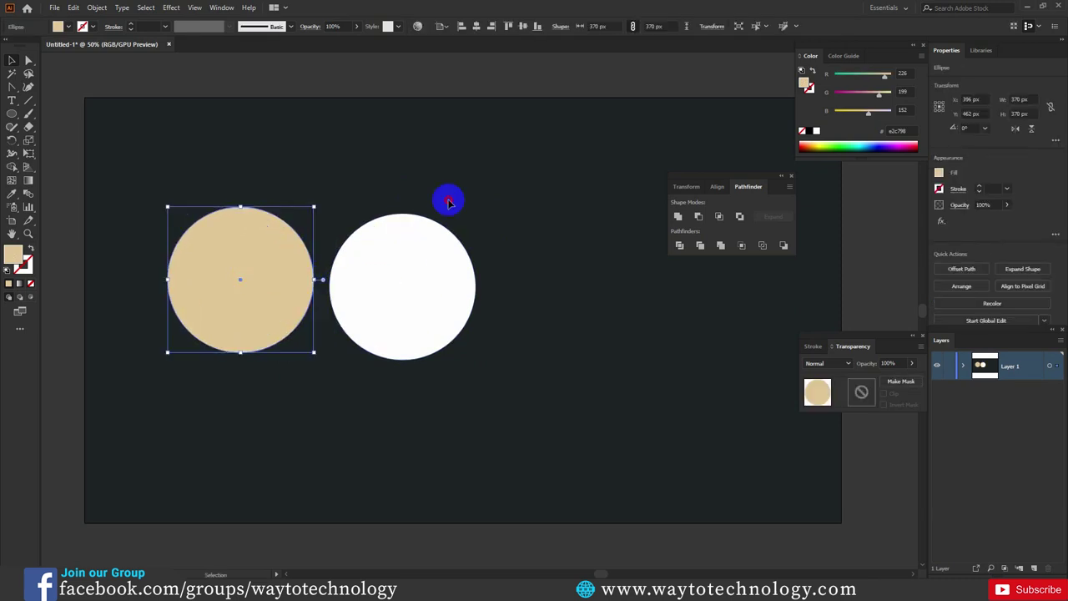
left_click(518, 173)
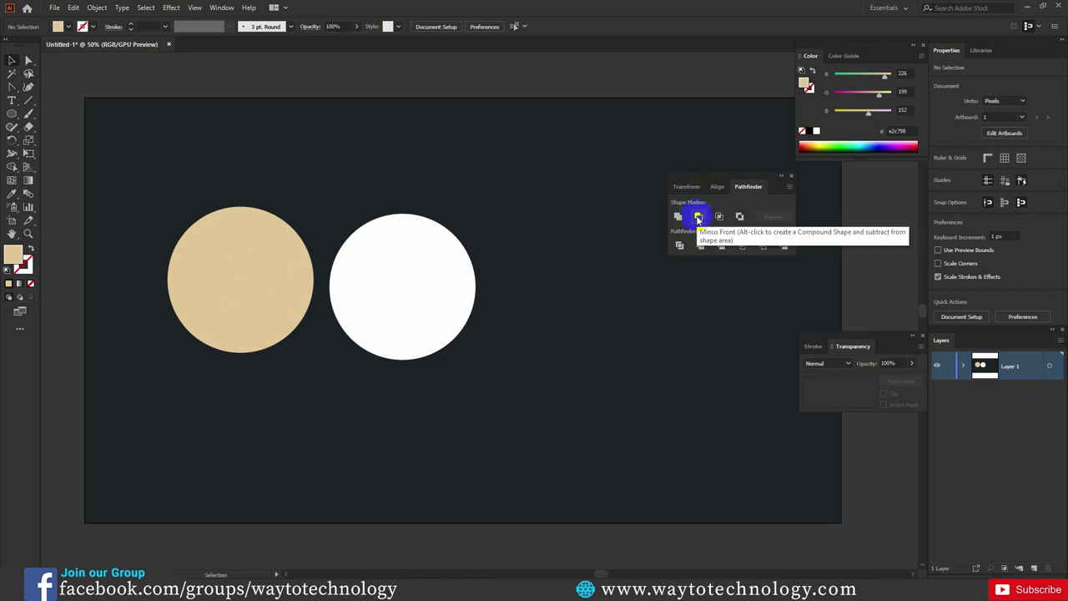
left_click_drag(274, 286, 363, 285)
Select both circles, apply Pathfinder Minus Front to leave a crescent, then undo.
left_click(492, 200)
left_click_drag(498, 195, 283, 384)
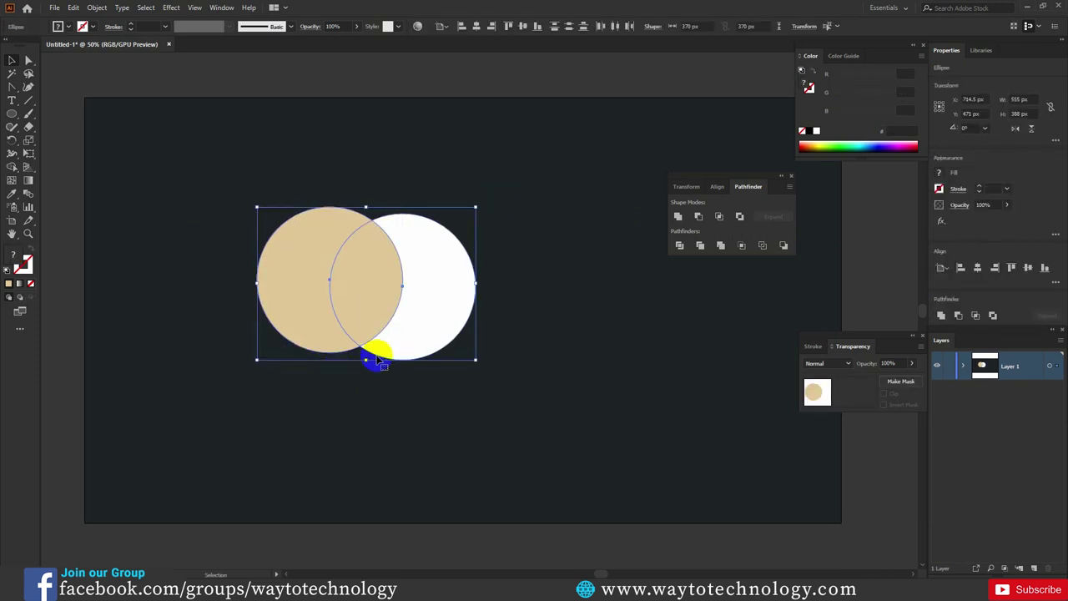
left_click(699, 219)
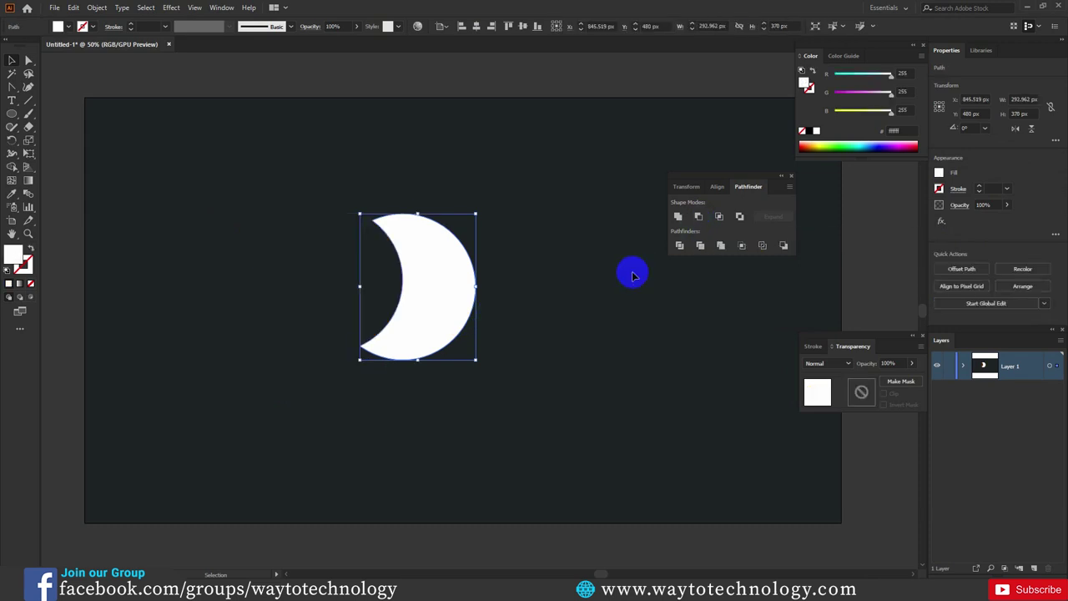
left_click(392, 322)
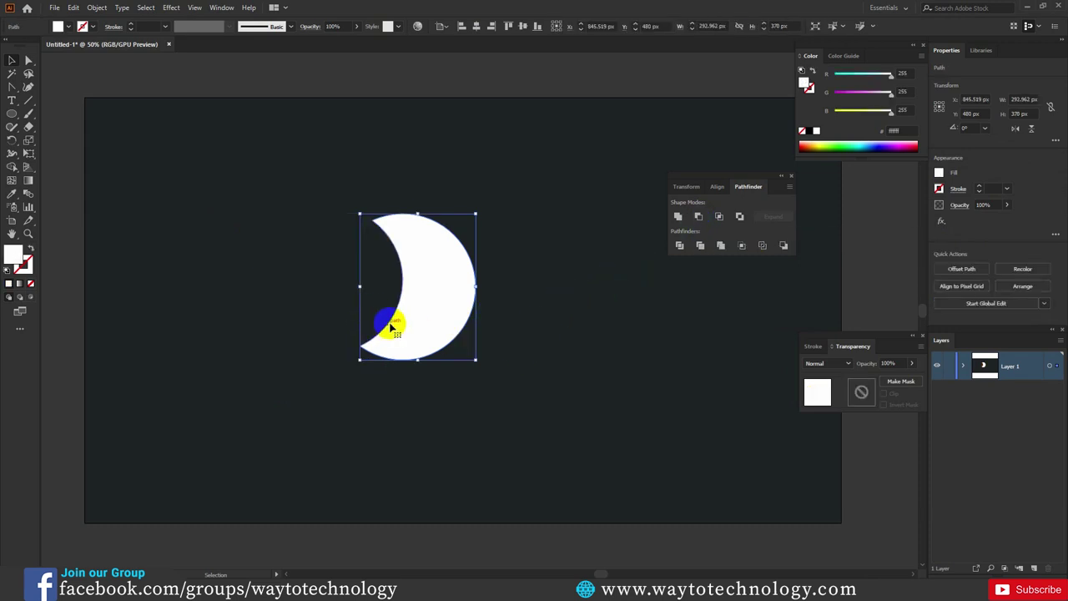
left_click(392, 288)
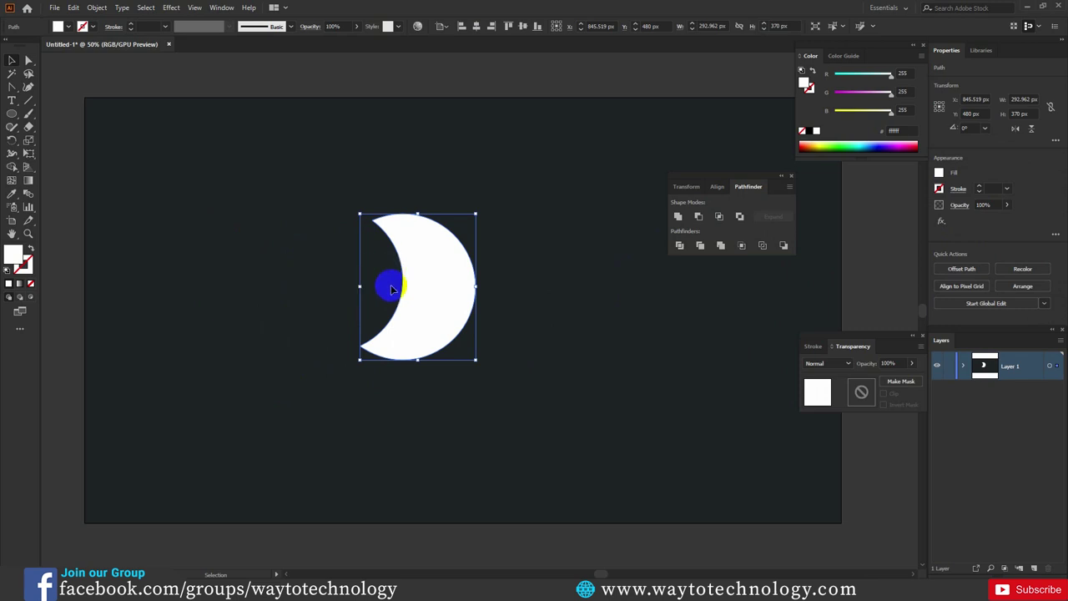
left_click(409, 279)
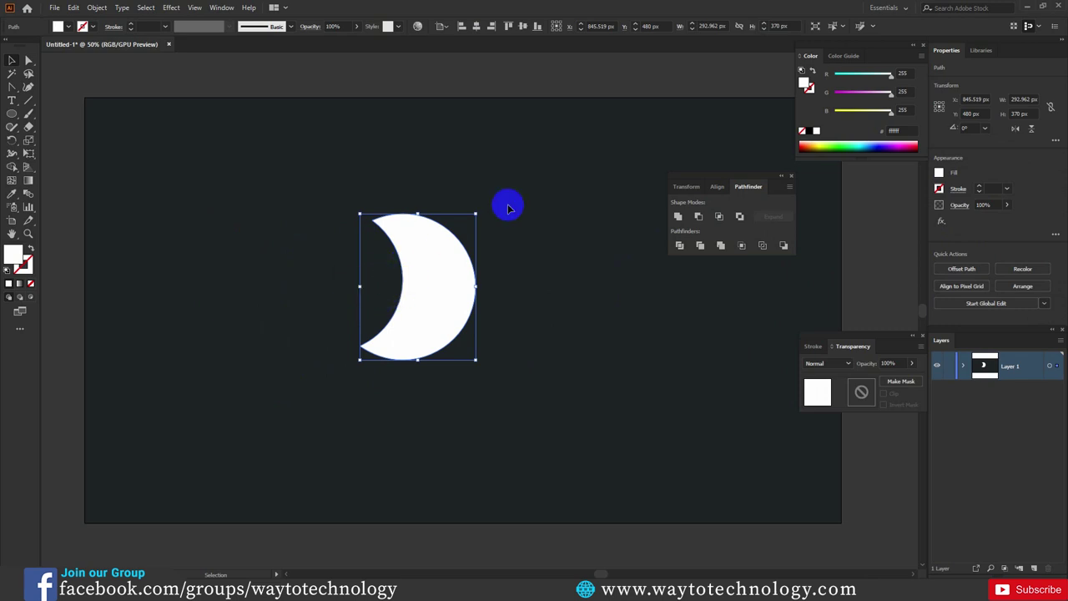
key("ctrl+z")
Bring the white circle to front and apply Minus Front, leaving a tan crescent.
left_click(519, 205)
left_click(446, 262)
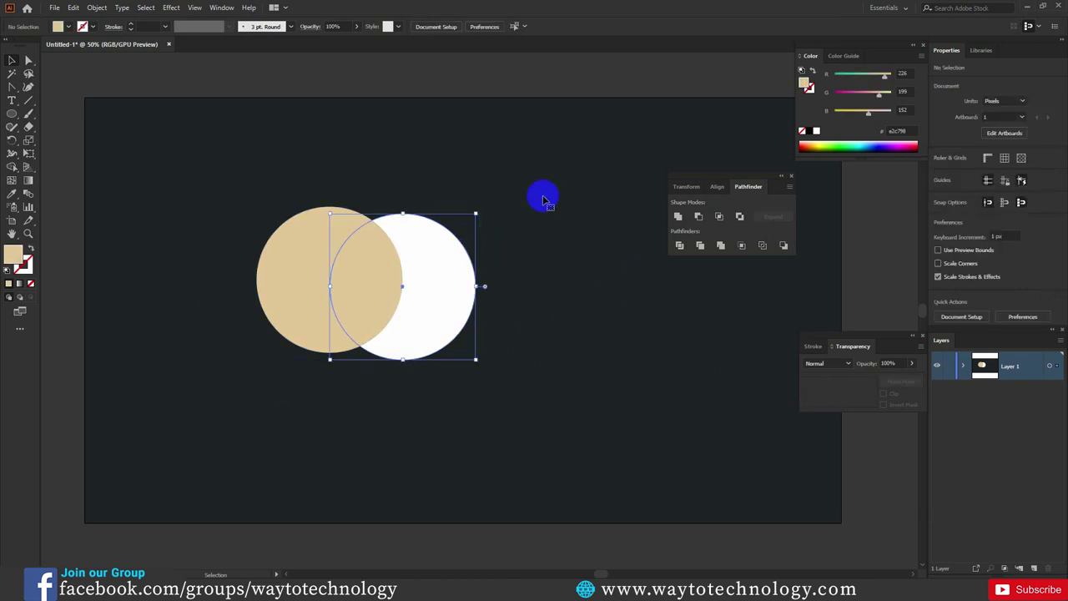
key("ctrl+shift+bracketright")
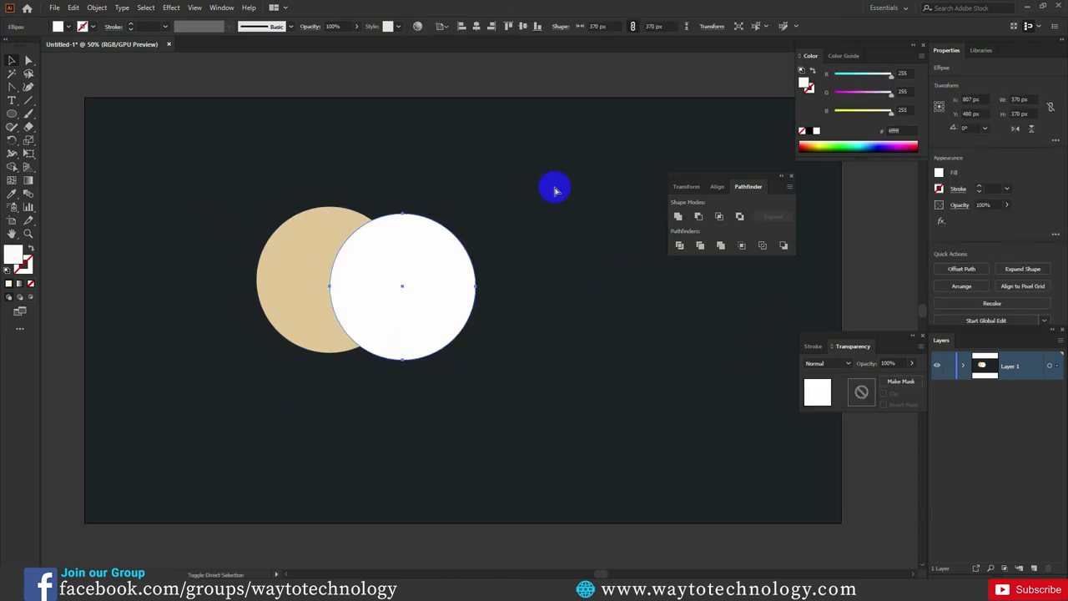
left_click(555, 190)
left_click_drag(492, 186, 292, 342)
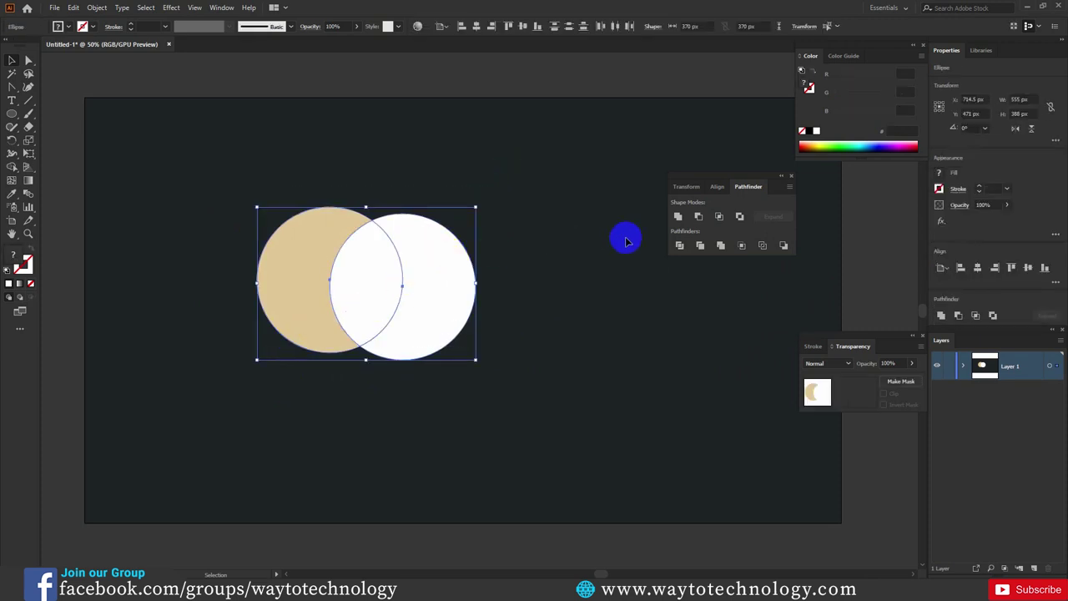
left_click(698, 217)
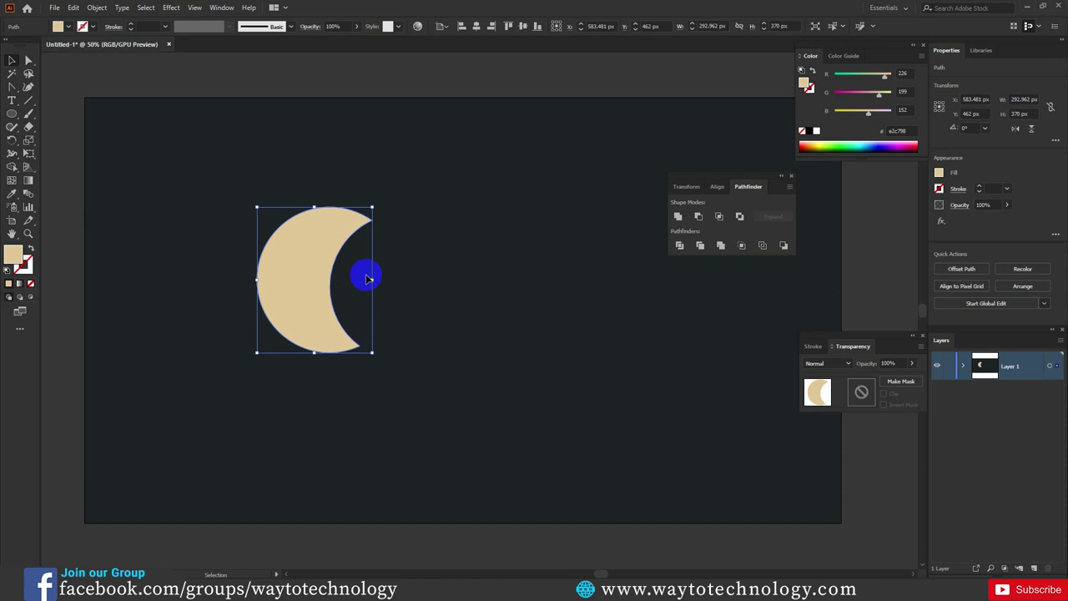
left_click(314, 280)
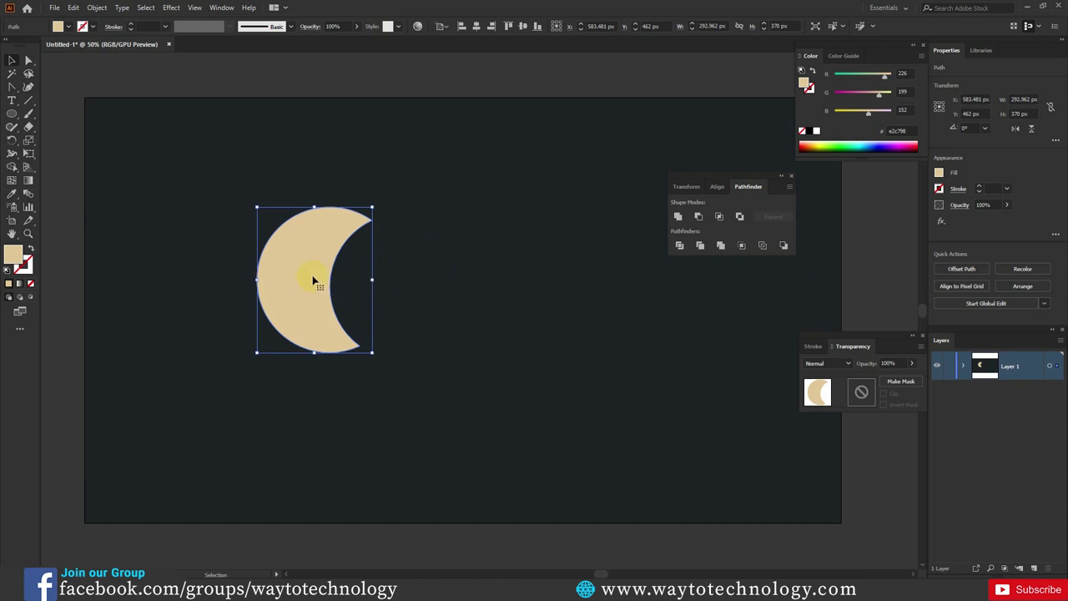
Undo the subtraction and reselect both overlapping circles.
key("ctrl+z")
left_click(411, 247)
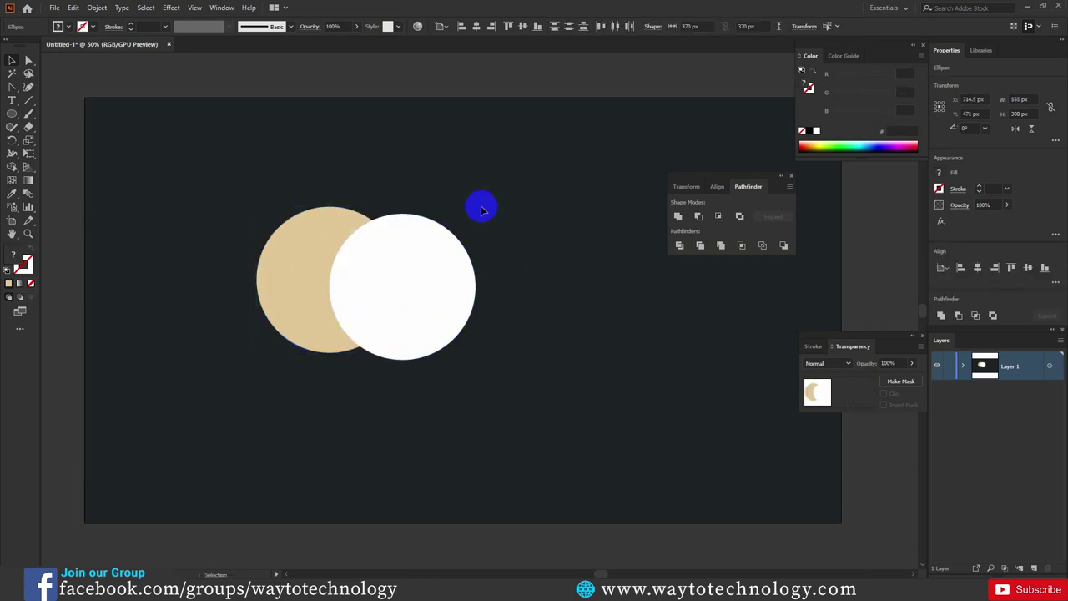
left_click(486, 199)
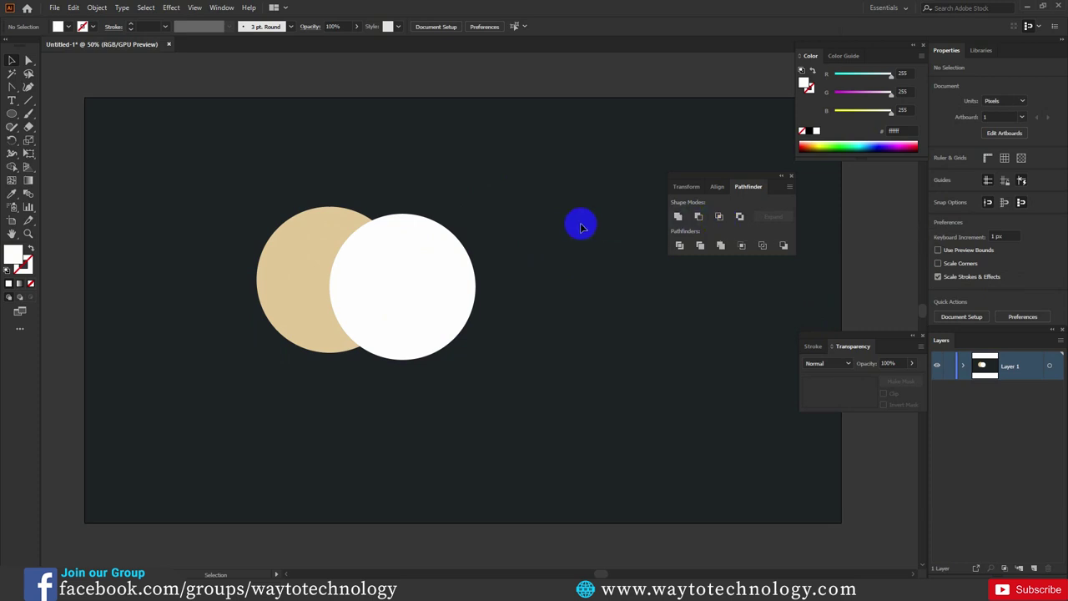
left_click_drag(520, 190, 334, 389)
left_click(408, 300)
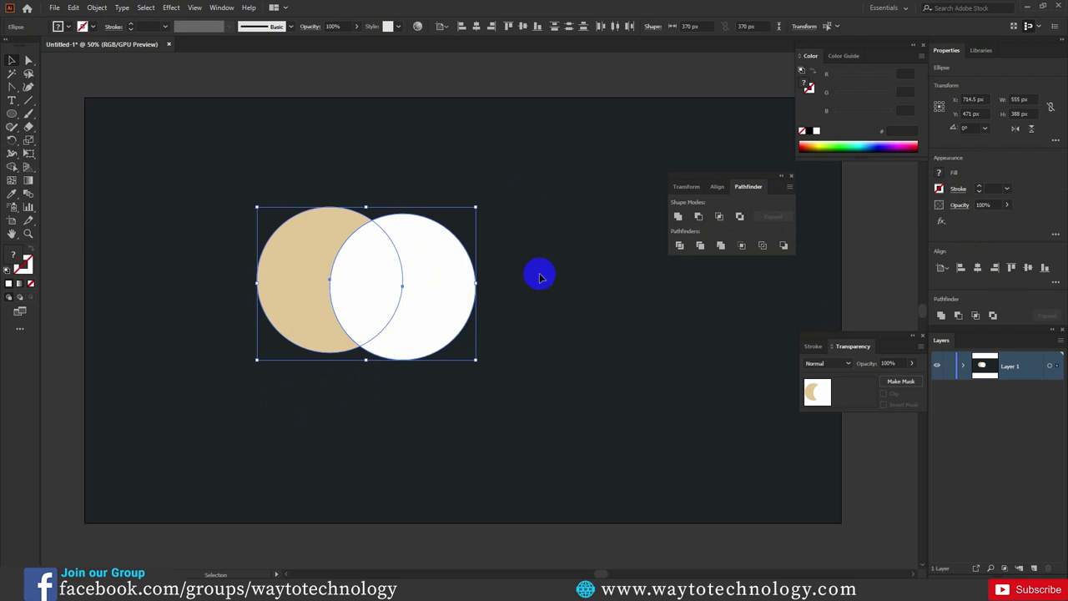
left_click(457, 293)
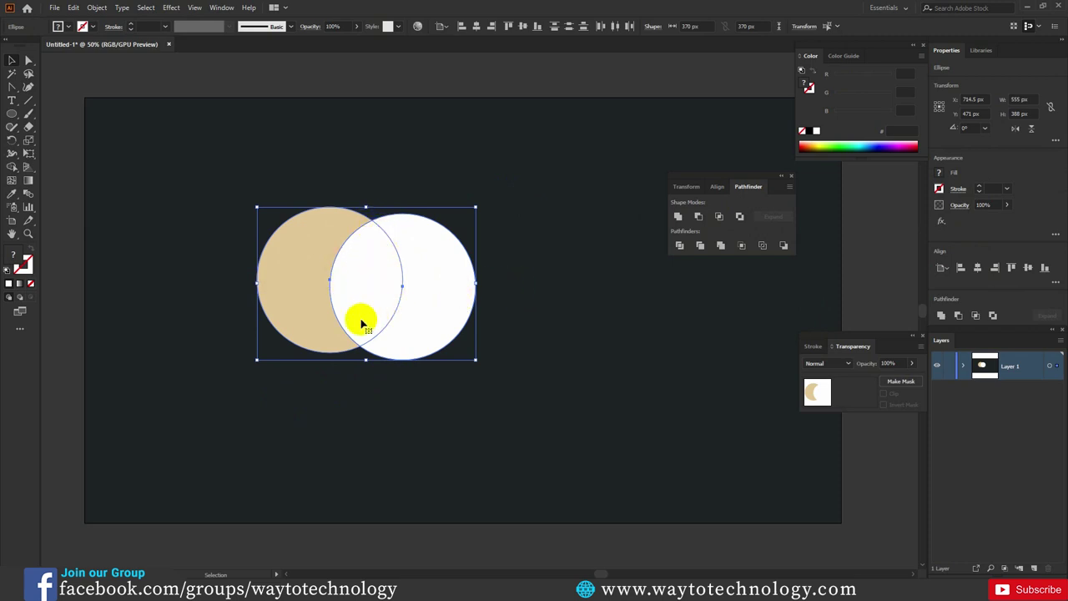
left_click(720, 218)
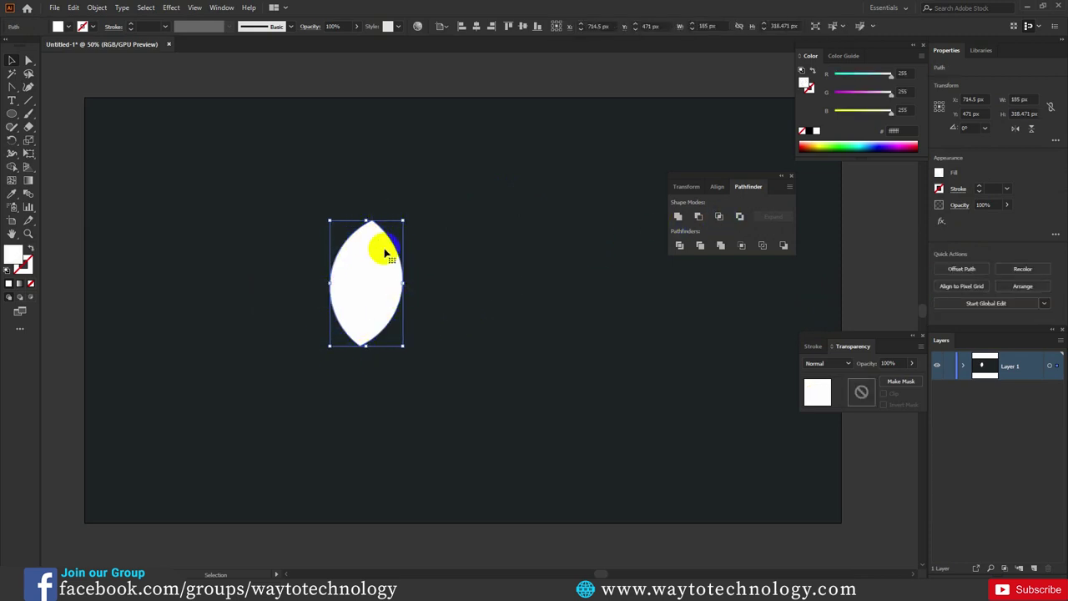
left_click(352, 249)
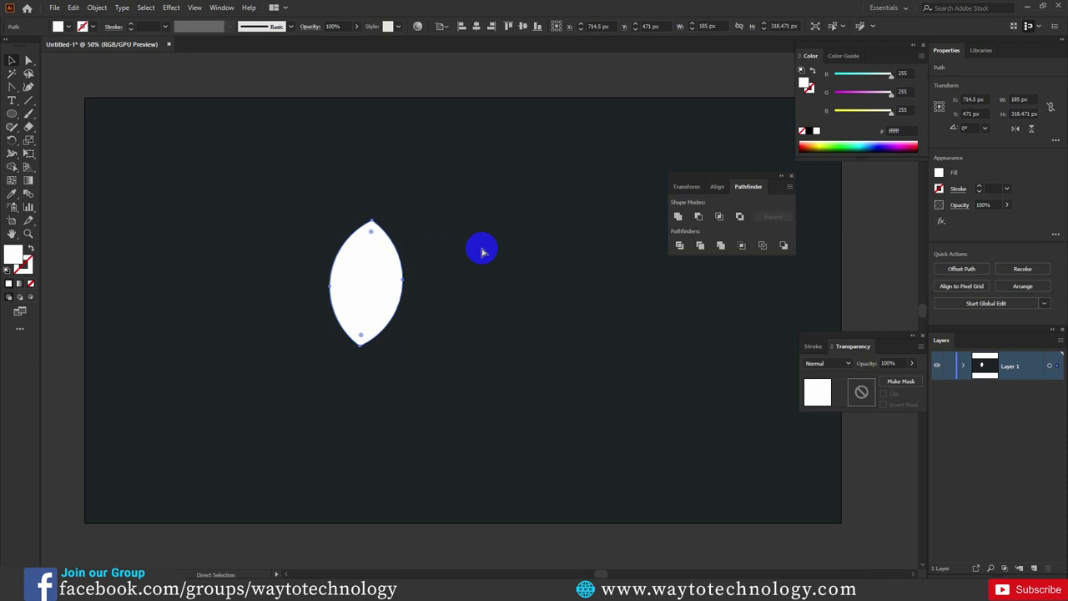
key("ctrl+z")
key("ctrl+shift+a")
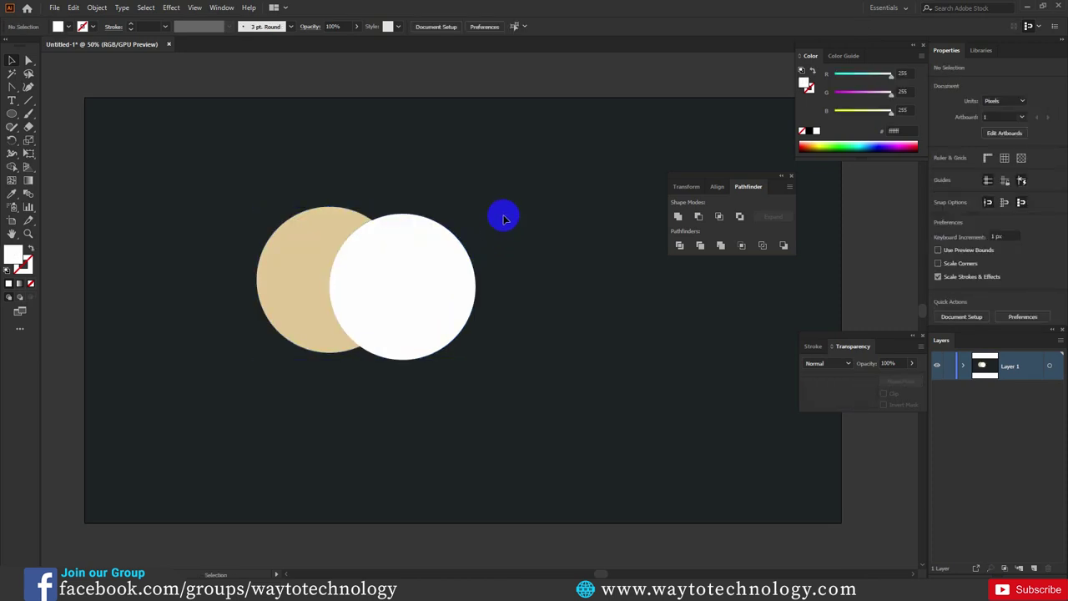
left_click_drag(491, 200, 267, 345)
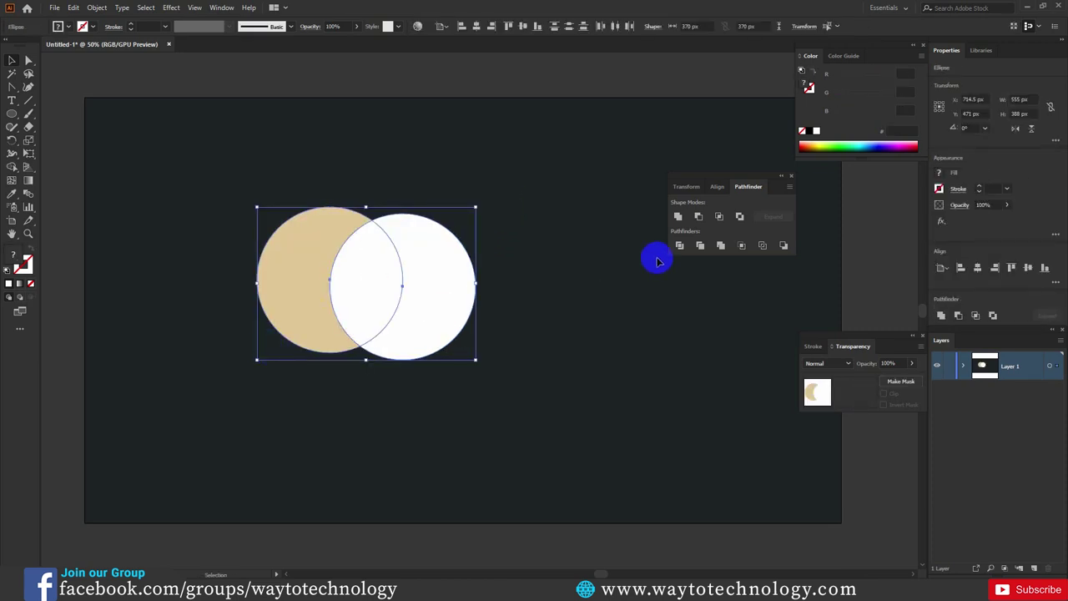
Apply Pathfinder Exclude to the circles and ungroup the result.
left_click(740, 217)
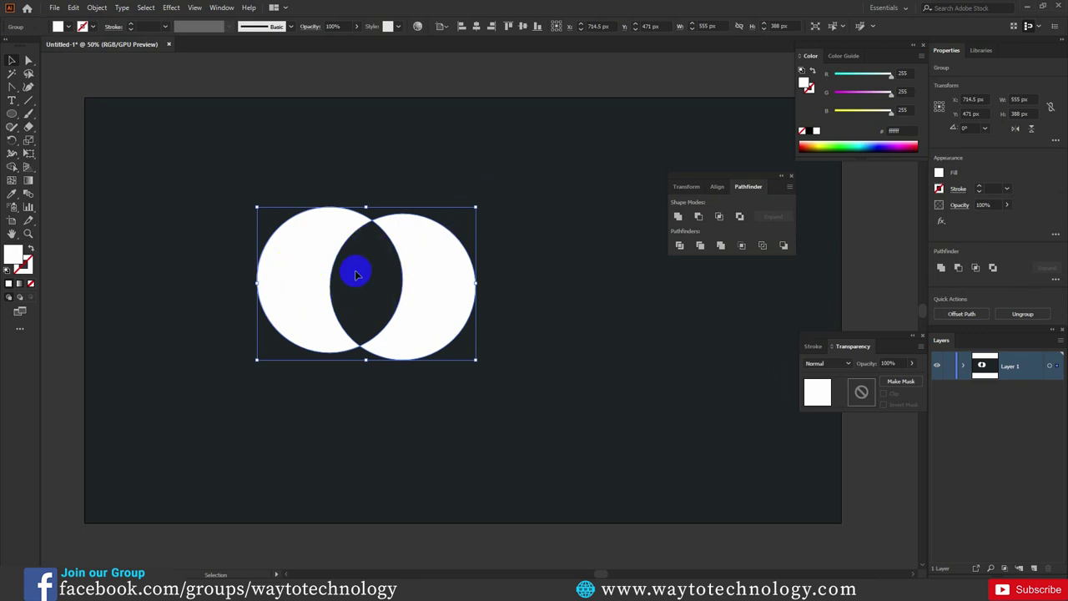
right_click(417, 272)
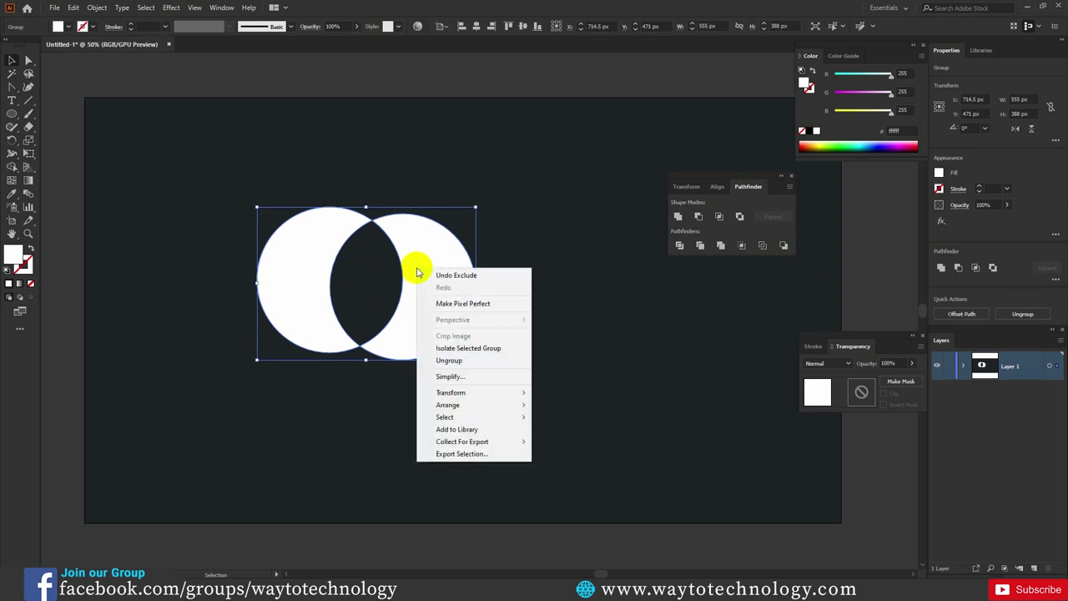
left_click(465, 360)
Pull the two crescent pieces apart, then undo the moves.
left_click(544, 299)
left_click_drag(445, 288, 484, 291)
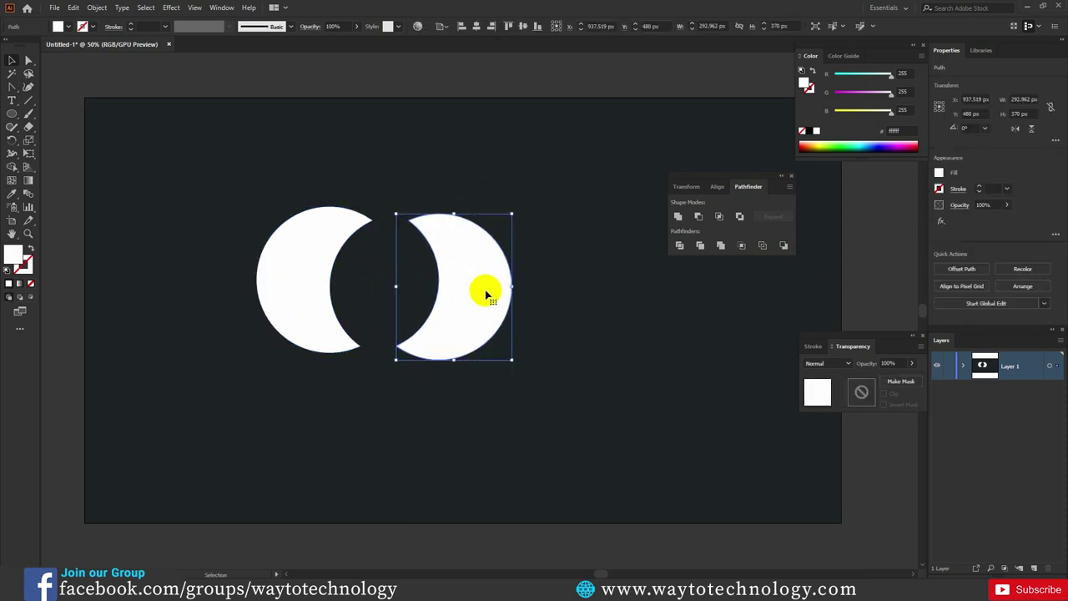
left_click_drag(310, 281, 274, 314)
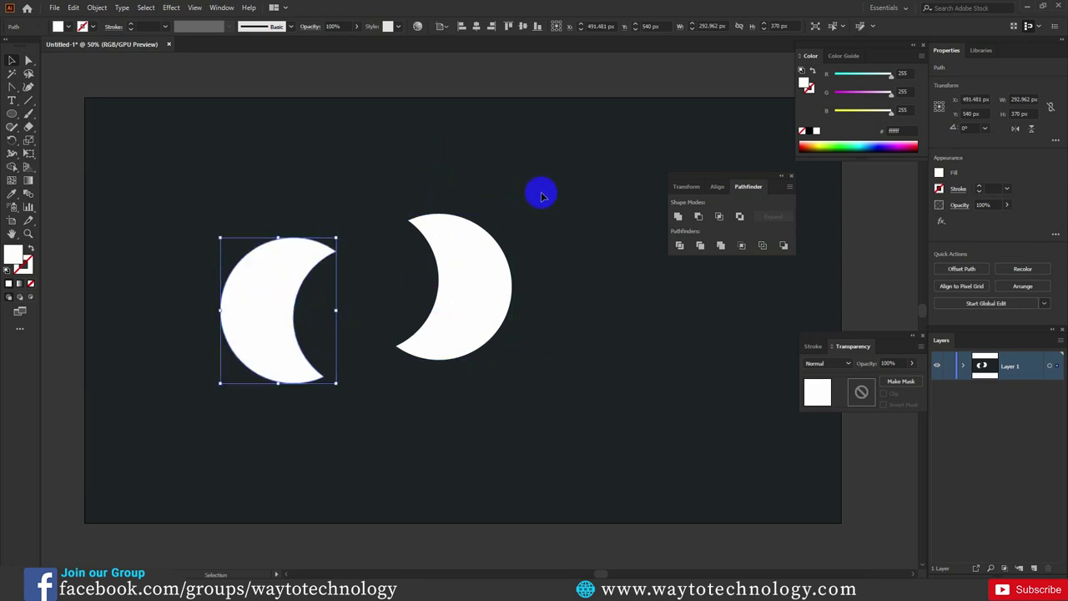
key("ctrl+z")
key("ctrl+z")
key("ctrl+z")
key("ctrl+z")
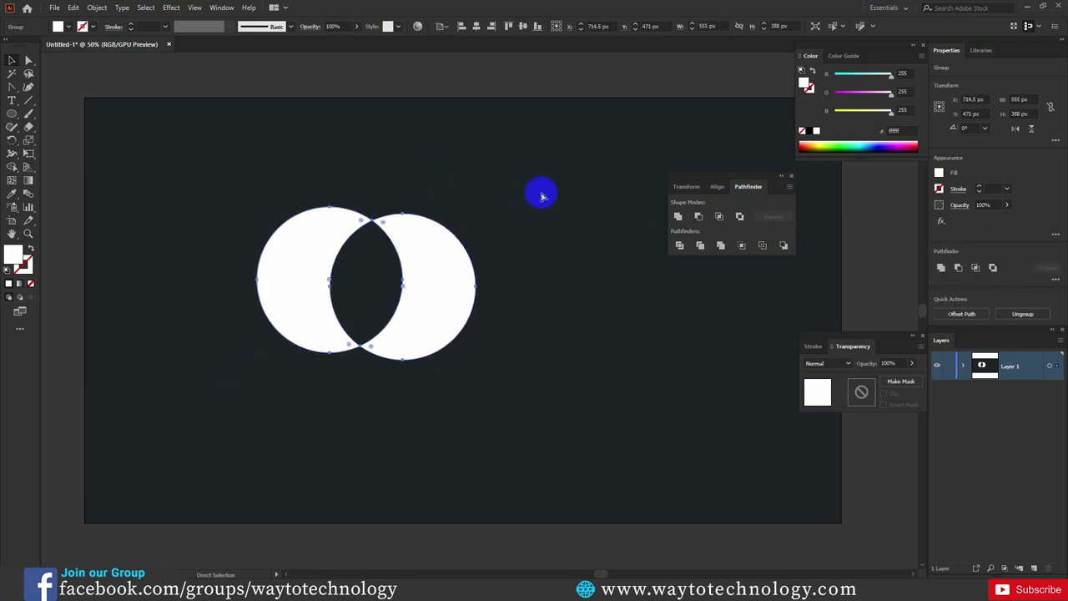
key("ctrl+z")
key("v")
left_click(558, 198)
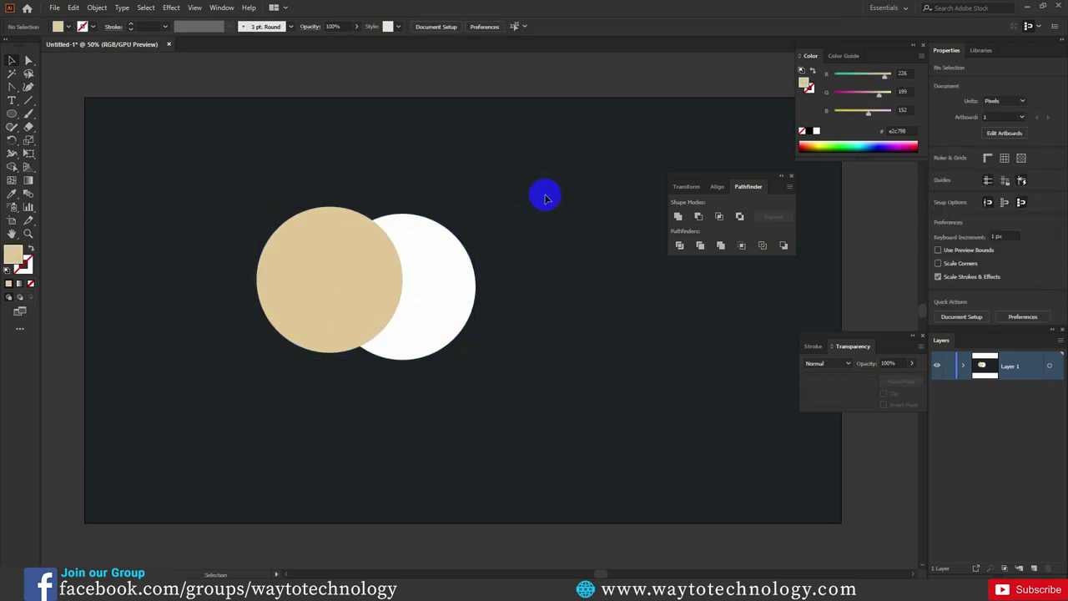
Select both circles, then slide the tan circle further over the white one.
left_click_drag(540, 193, 305, 362)
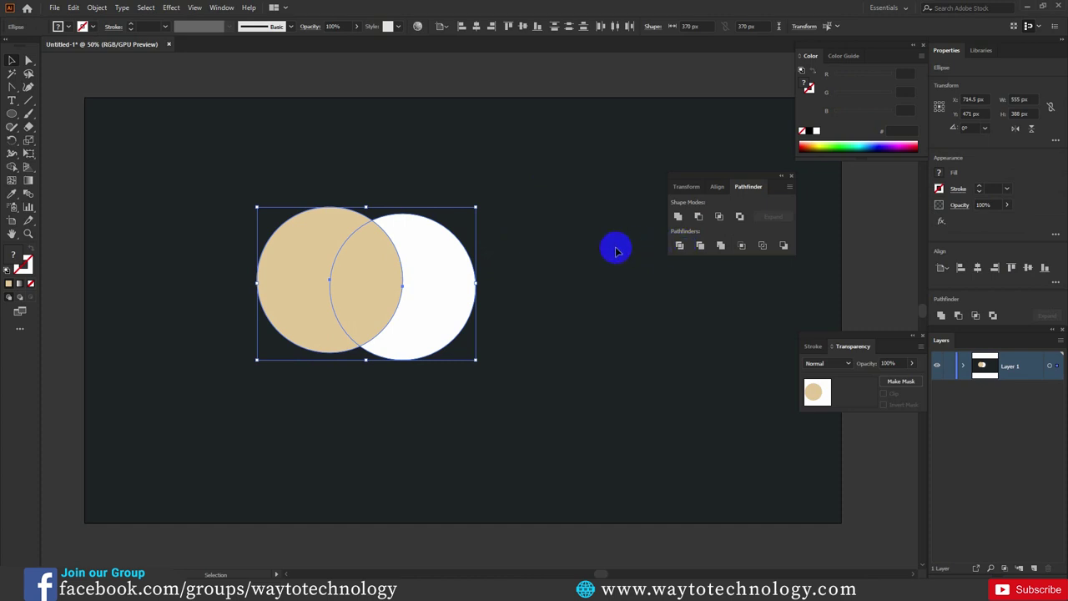
left_click(458, 287)
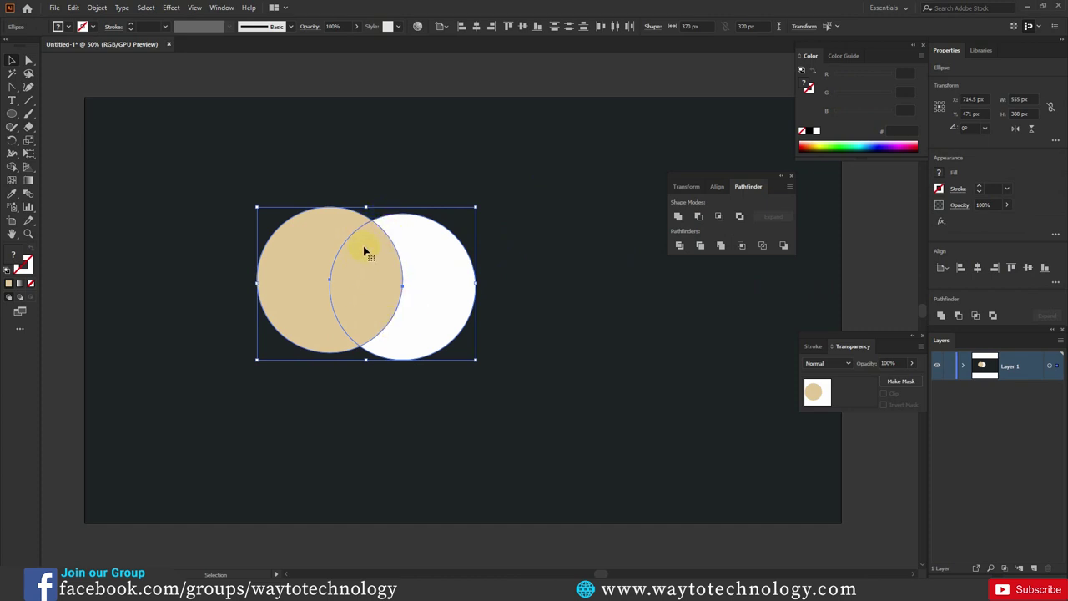
left_click(448, 187)
left_click_drag(357, 282, 383, 294)
Select both circles, apply Pathfinder Divide, and ungroup the pieces.
left_click(489, 186)
left_click_drag(489, 186, 342, 350)
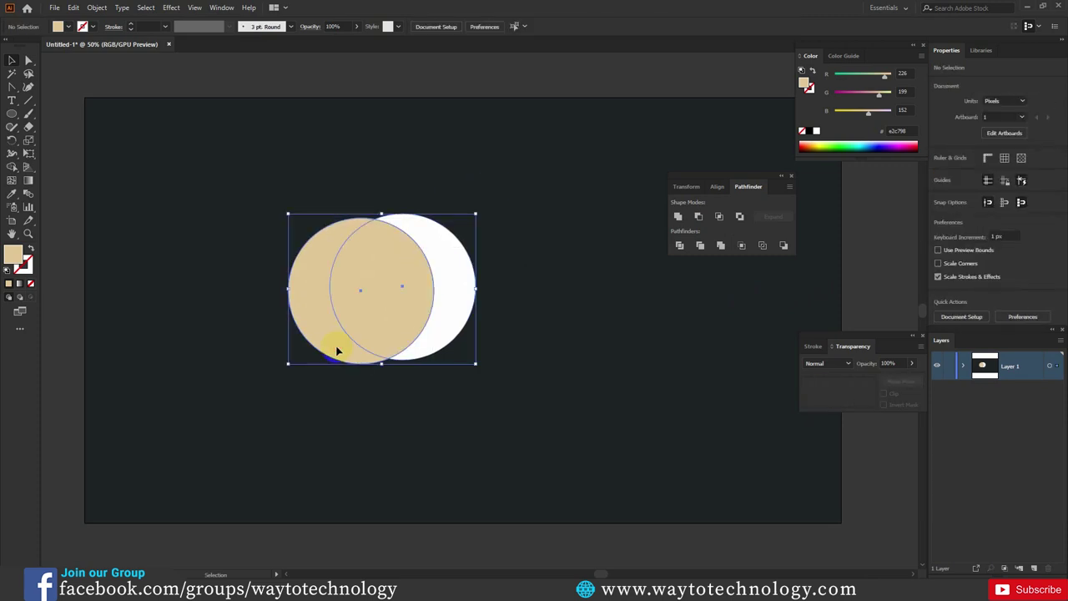
left_click(680, 246)
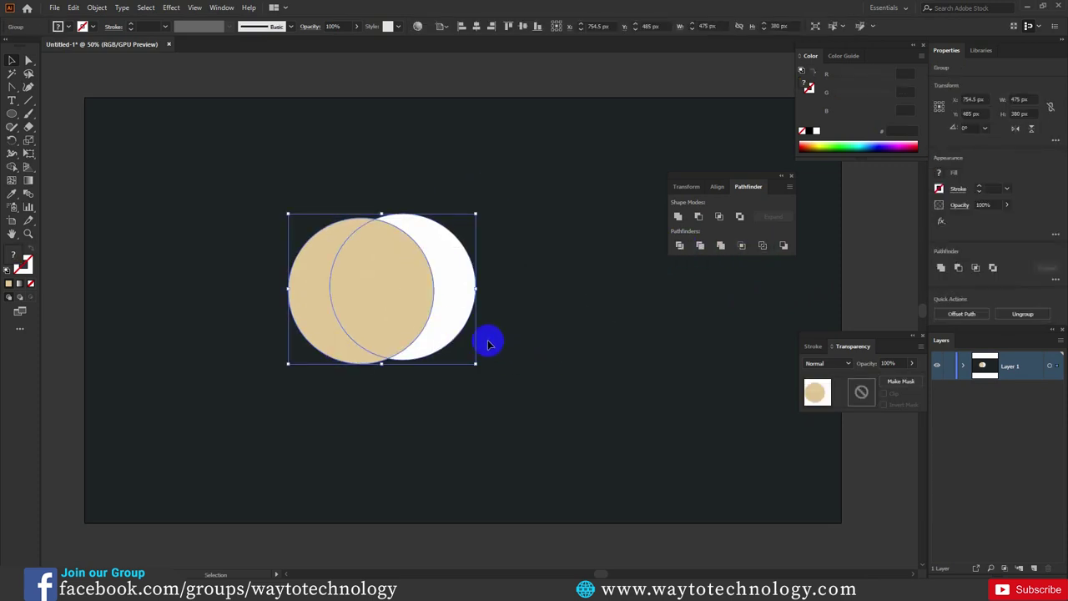
right_click(386, 288)
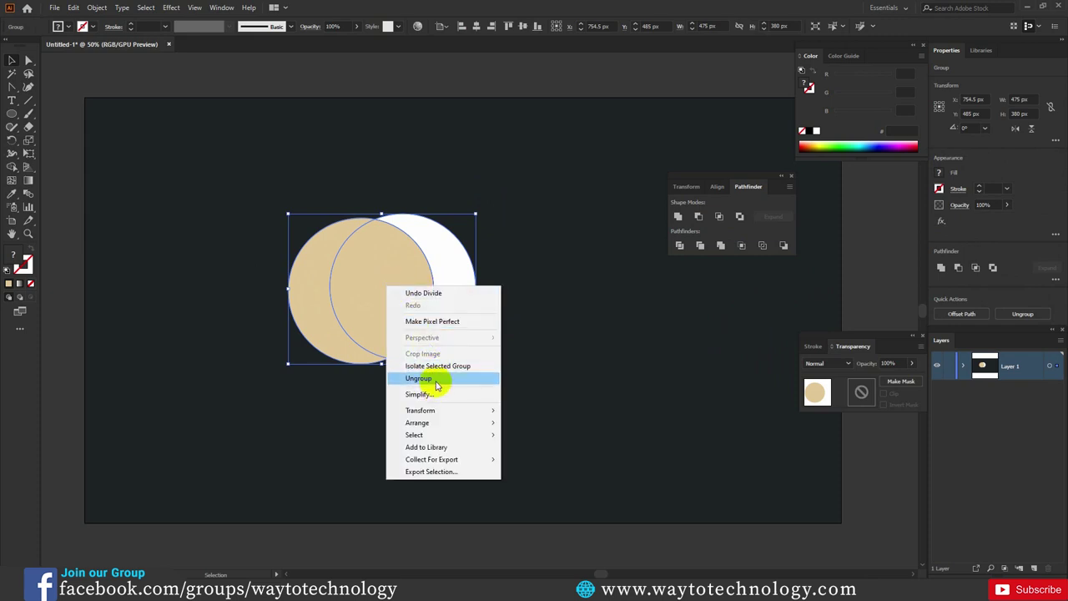
left_click(434, 382)
Spread the tan crescent, lens and white crescent apart, then undo to reassemble.
left_click(539, 298)
left_click_drag(350, 312, 263, 314)
left_click_drag(365, 317, 327, 441)
left_click_drag(455, 304, 362, 253)
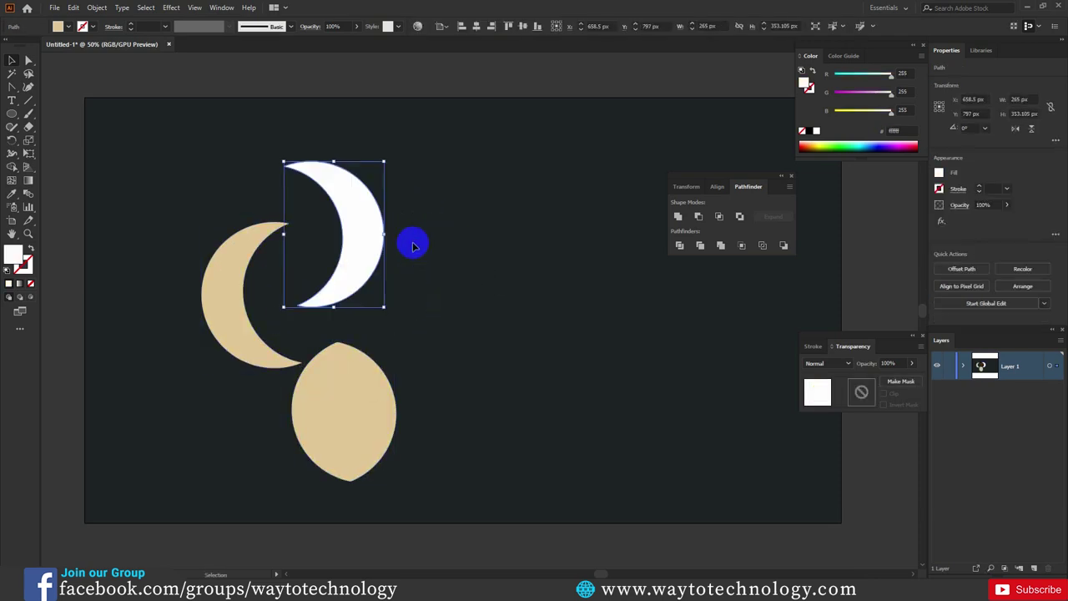
left_click(479, 247)
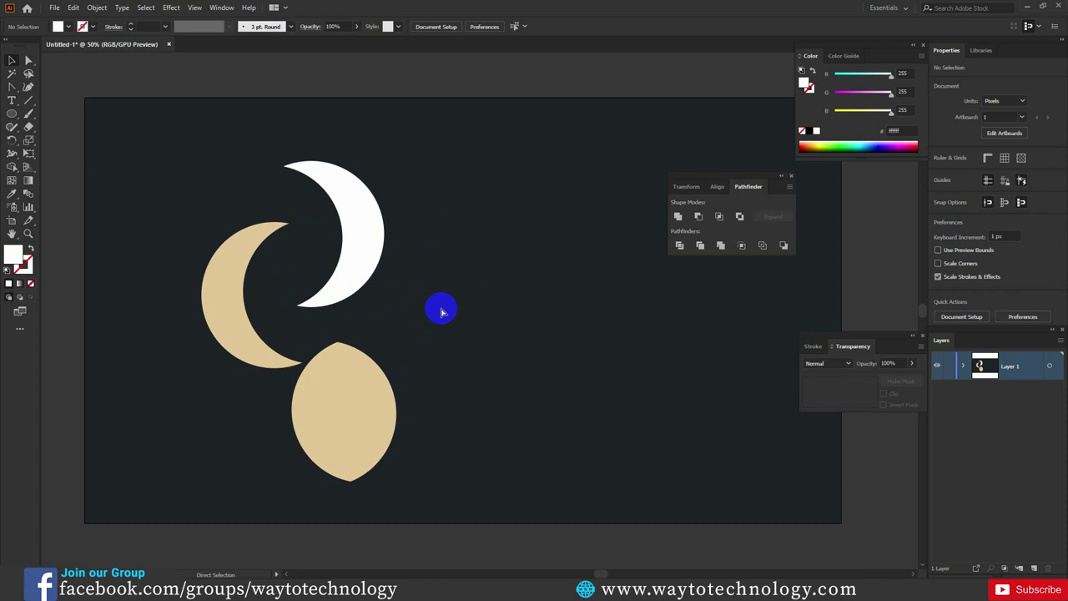
key("ctrl+z")
key("ctrl+z")
key("ctrl+z")
key("ctrl+z")
key("ctrl+z")
left_click(412, 298)
Apply Pathfinder Trim to the circle group and nudge it left.
key("a")
key("v")
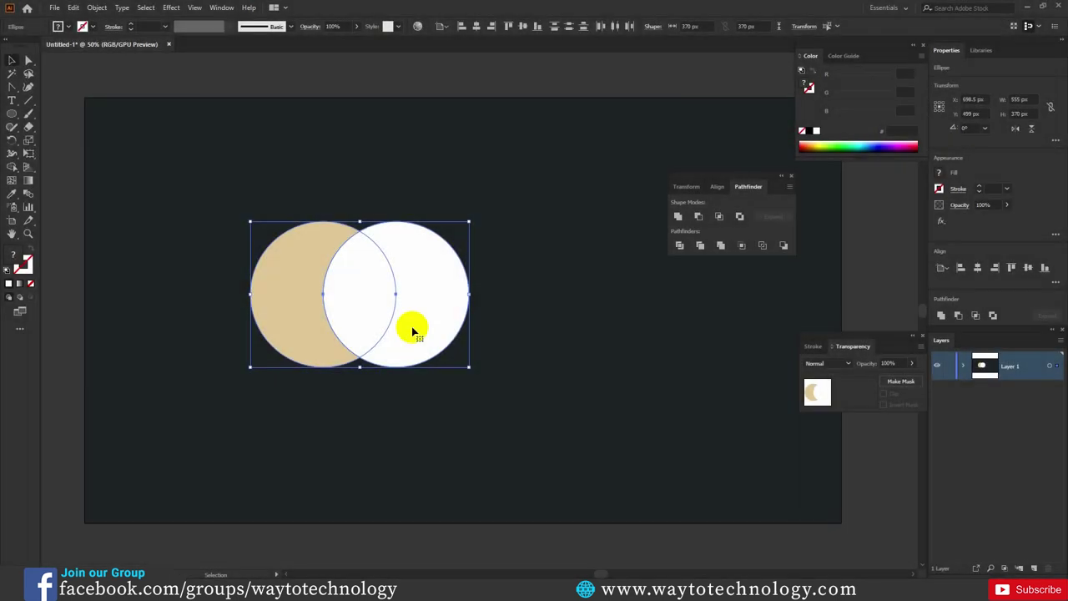
left_click(700, 245)
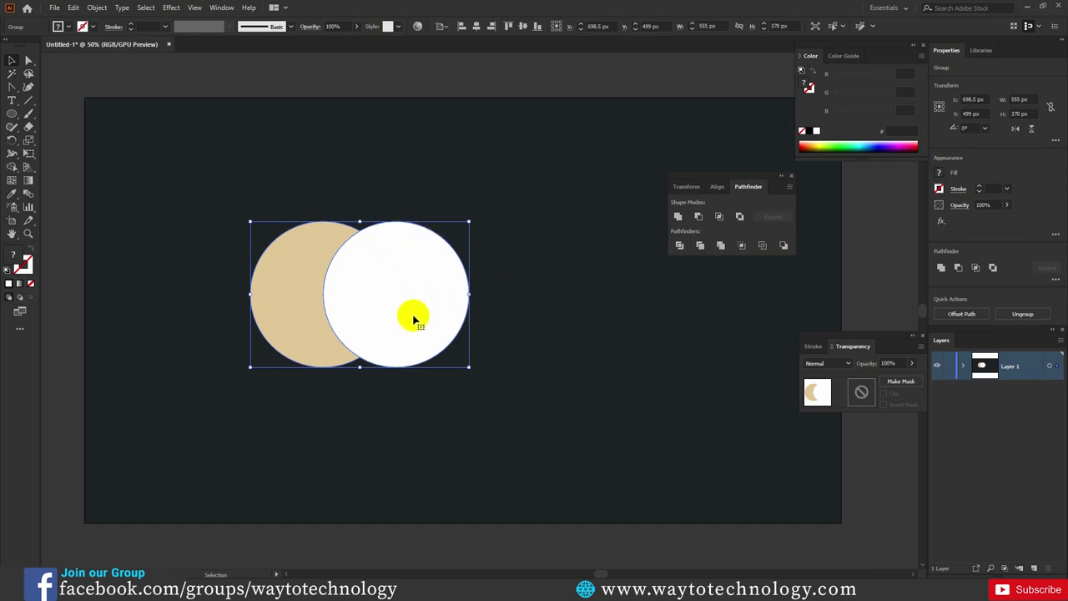
left_click(432, 167)
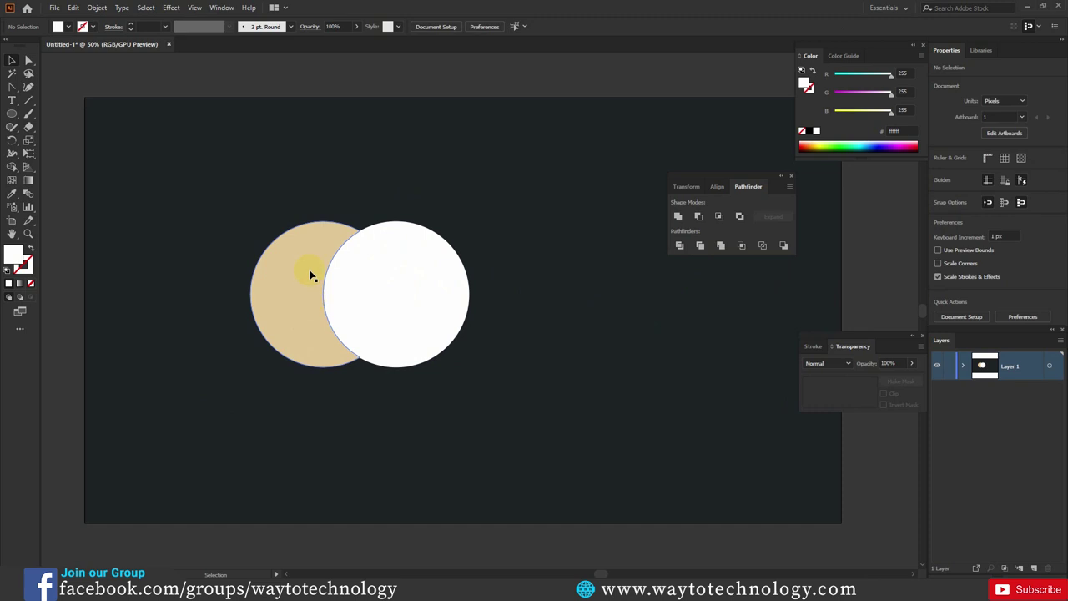
left_click_drag(310, 299, 290, 296)
Ungroup the trimmed shapes, shift them left, and select the tan crescent.
right_click(289, 295)
left_click(322, 387)
left_click_drag(258, 312, 214, 303)
left_click(186, 312)
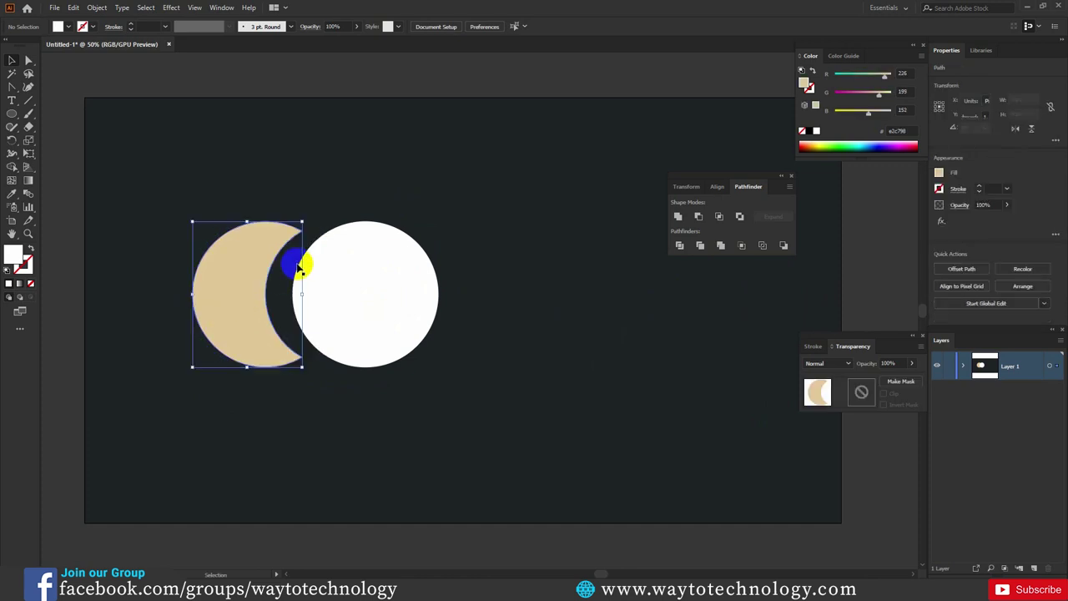
left_click(299, 267)
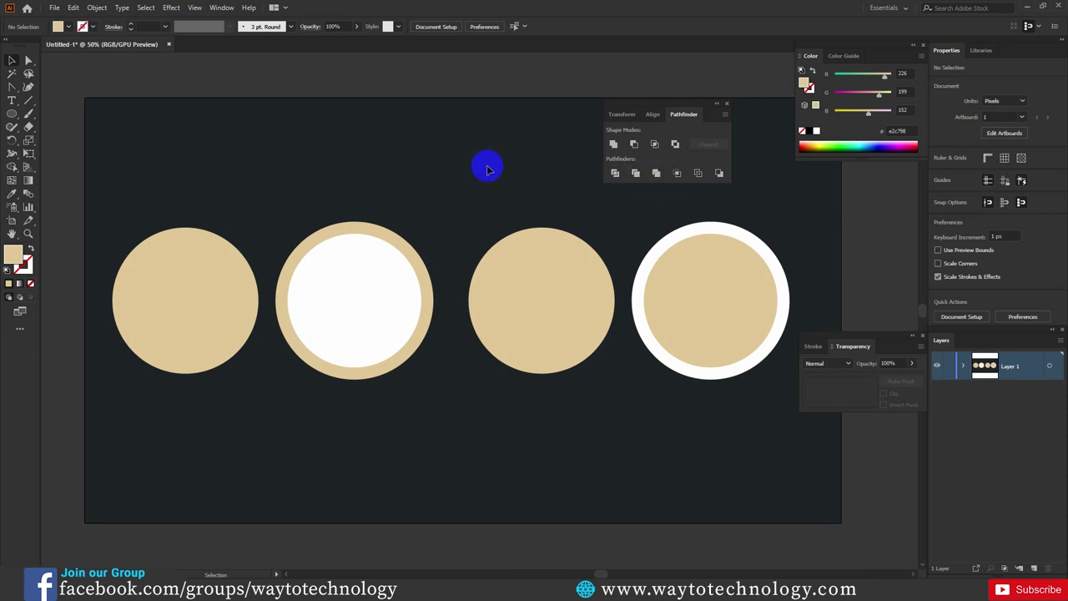
Slide the leftmost tan circle under the ringed white circle and merge them.
left_click_drag(233, 272, 330, 272)
left_click(319, 194)
left_click(377, 276)
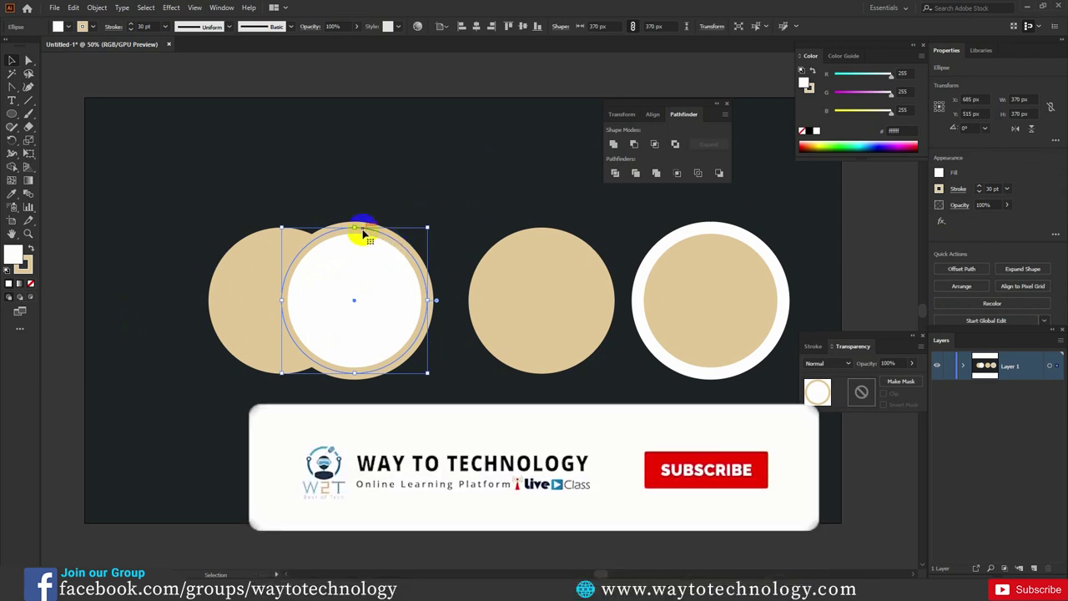
left_click_drag(281, 195, 329, 262)
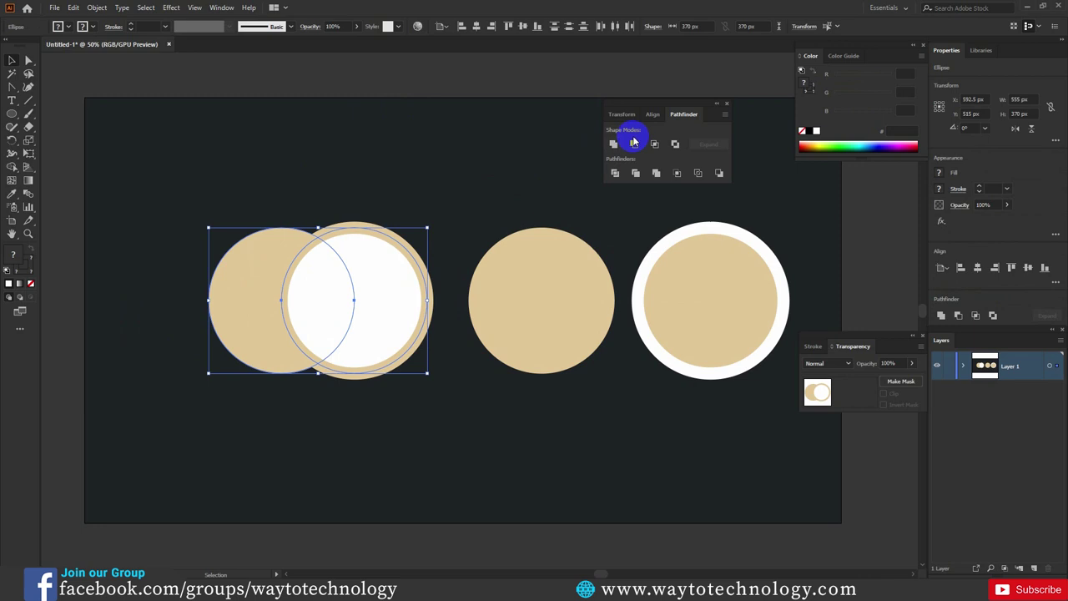
left_click(657, 172)
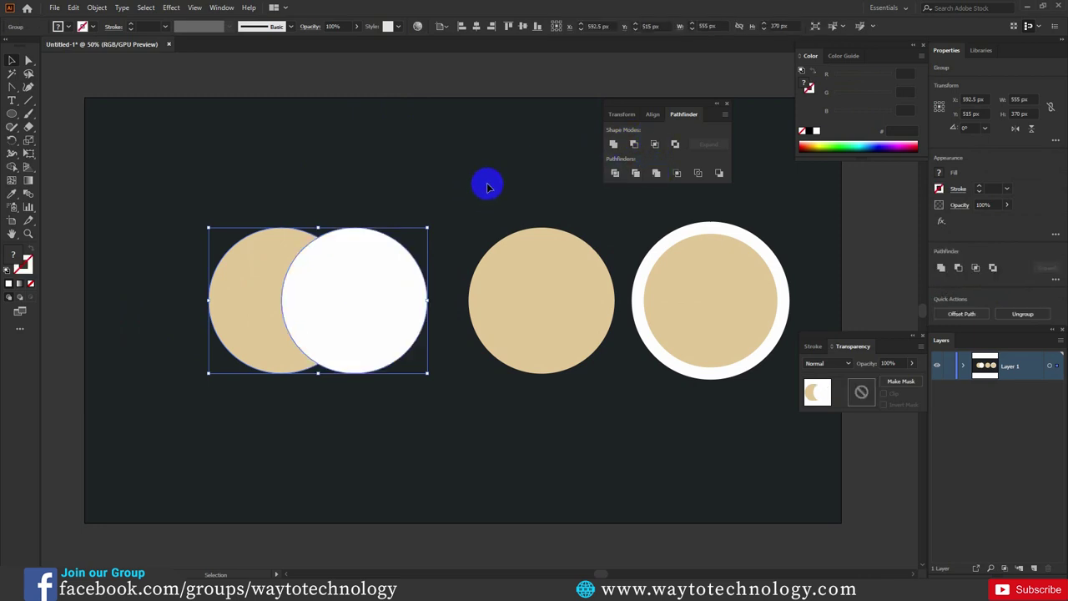
Ungroup the trimmed circles and pull the tan crescent left of the white circle.
left_click(371, 244)
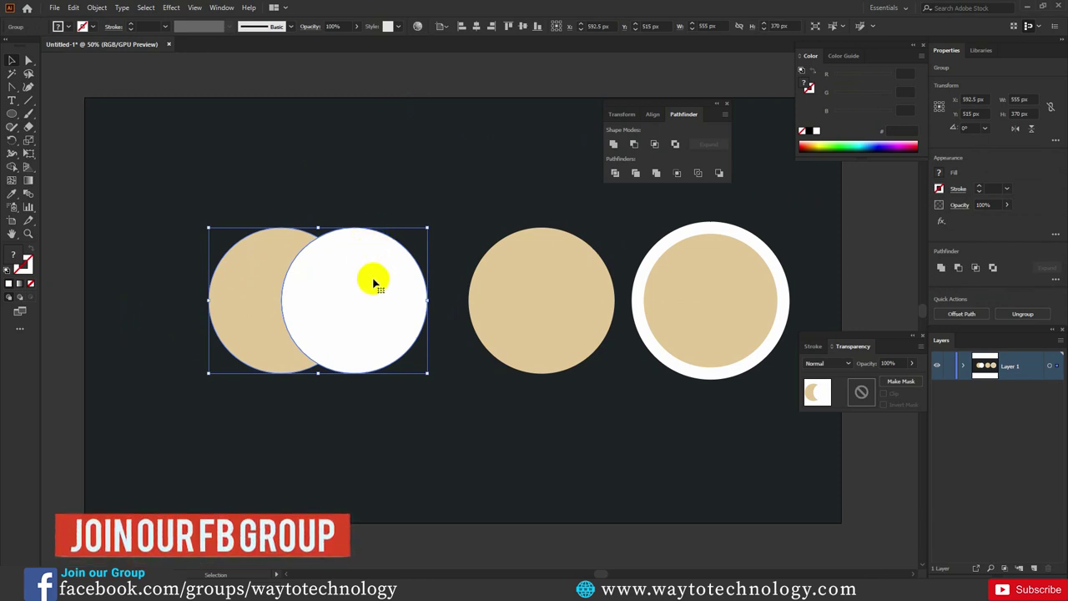
left_click_drag(377, 210, 327, 218)
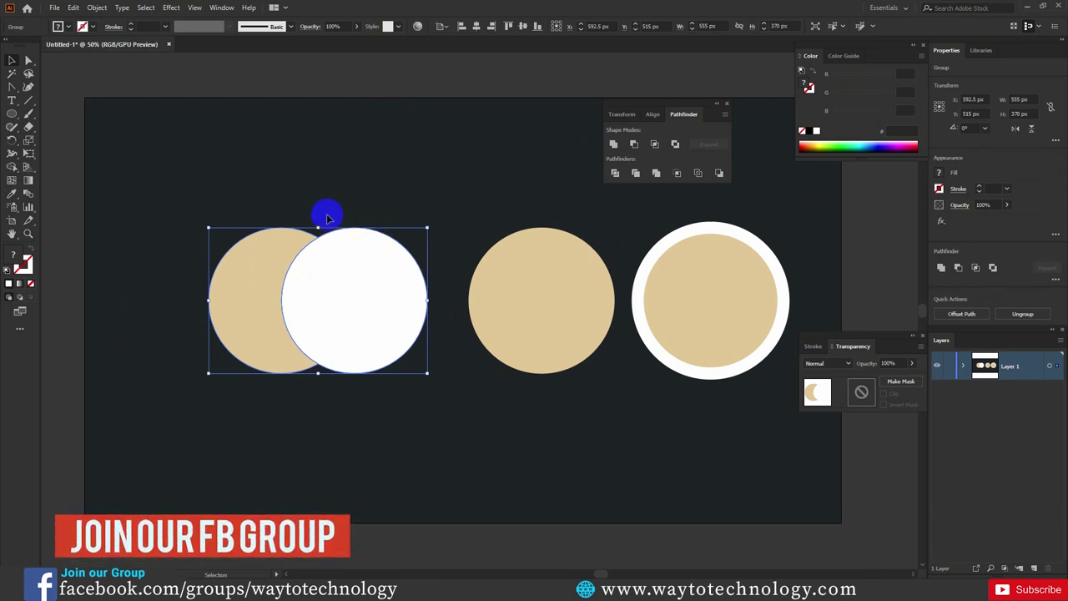
right_click(279, 259)
left_click(317, 349)
left_click(367, 188)
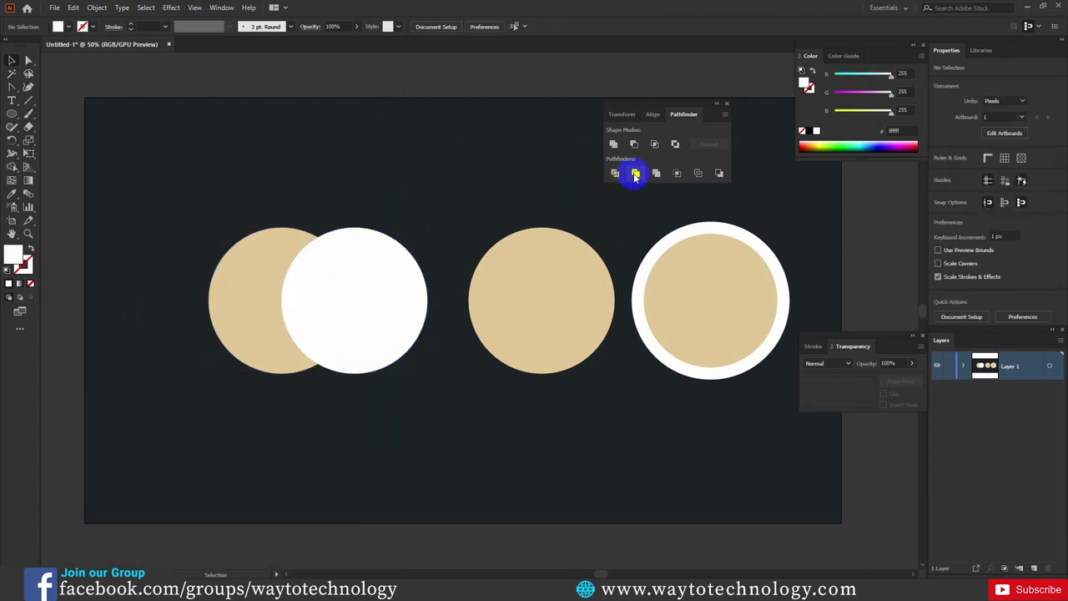
left_click(268, 212)
left_click_drag(263, 263, 241, 267)
Move the middle tan circle right to overlap the ring, then shift both left.
left_click(403, 183)
left_click(504, 207)
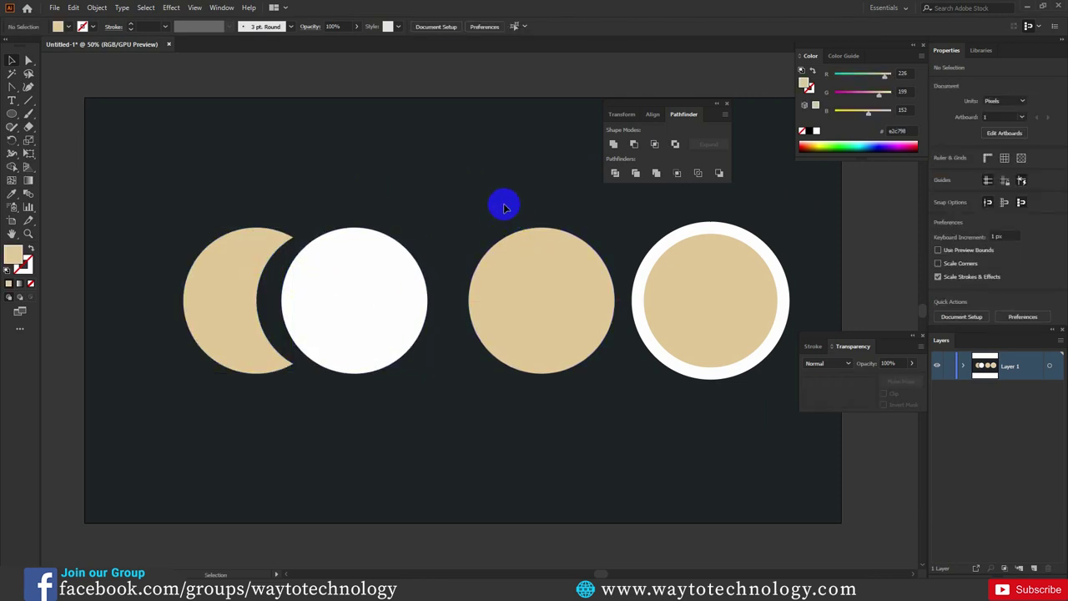
left_click_drag(567, 258, 663, 250)
left_click(770, 221)
left_click_drag(652, 296, 569, 294)
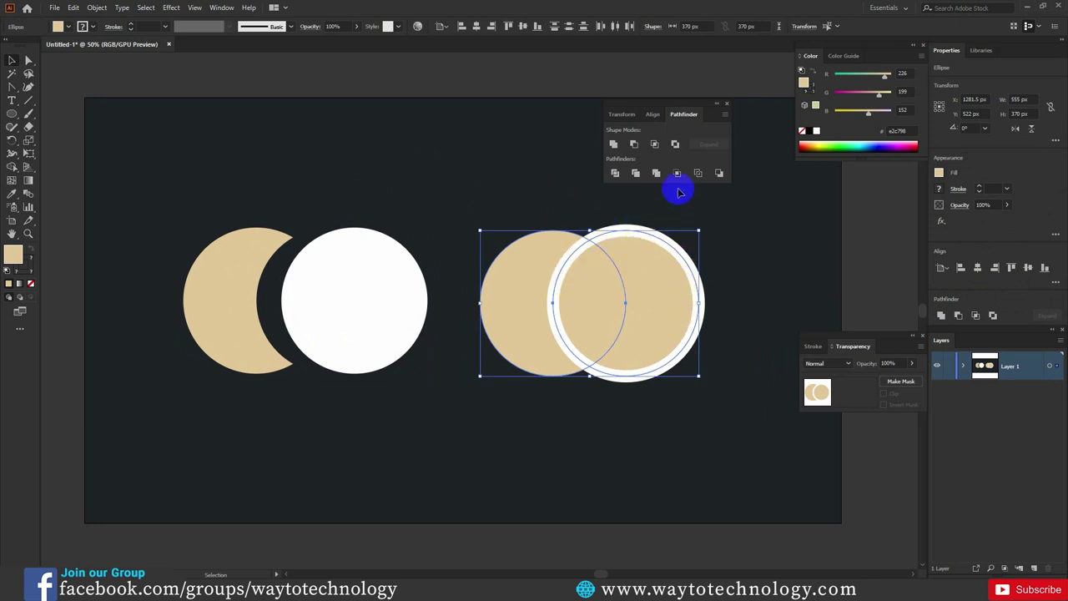
Merge the tan circle and ring into one tan shape, shift it right, then select both circles.
left_click(657, 174)
left_click(748, 232)
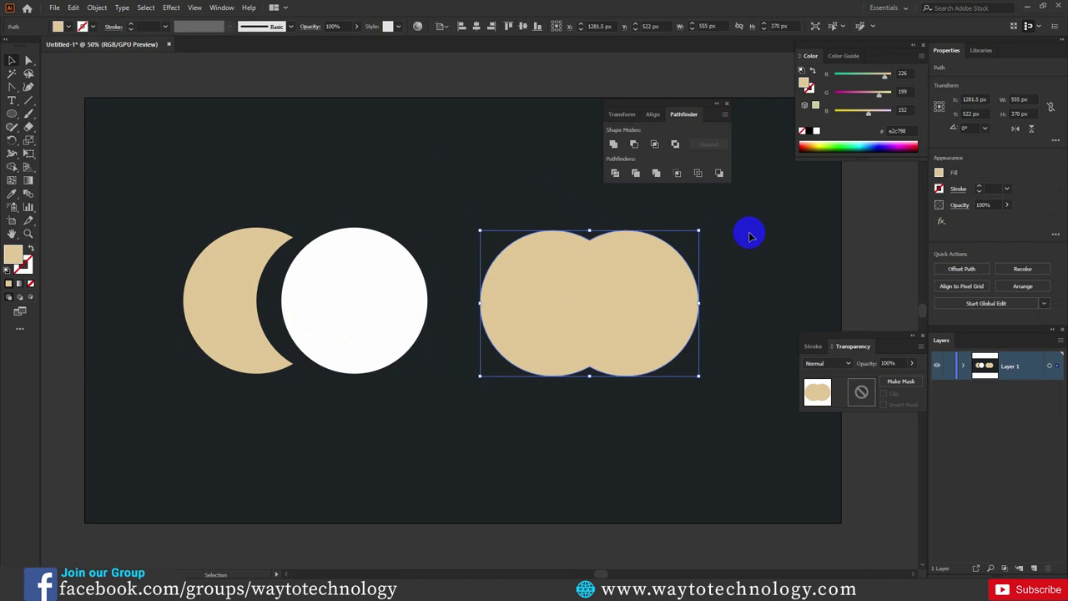
mouse_move(583, 311)
left_mouse_down()
mouse_move(600, 312)
mouse_move(584, 305)
left_mouse_up()
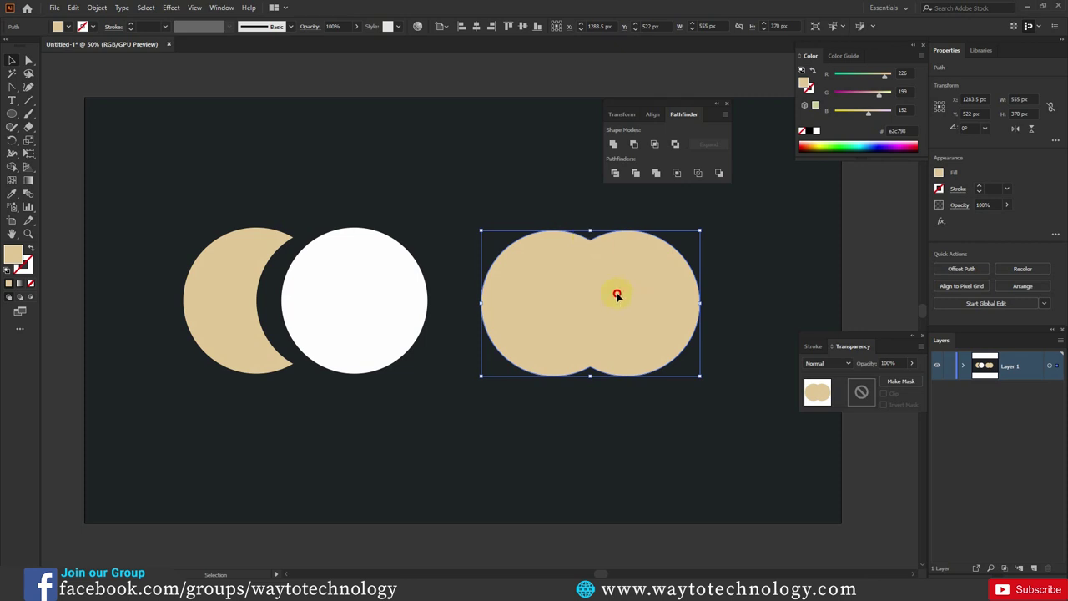
left_click_drag(617, 294, 638, 298)
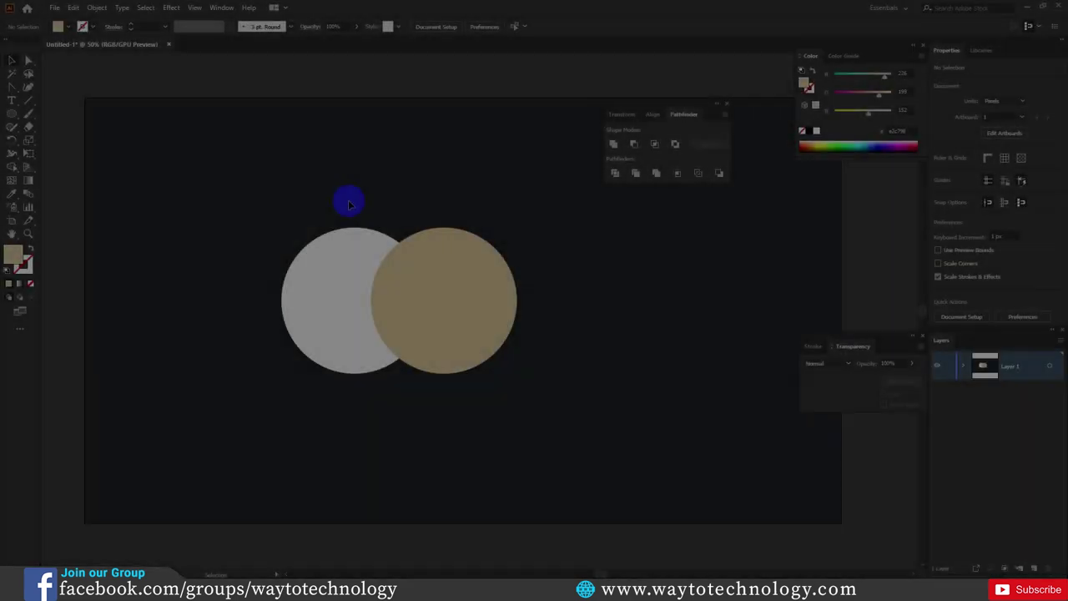
left_click_drag(349, 204, 502, 352)
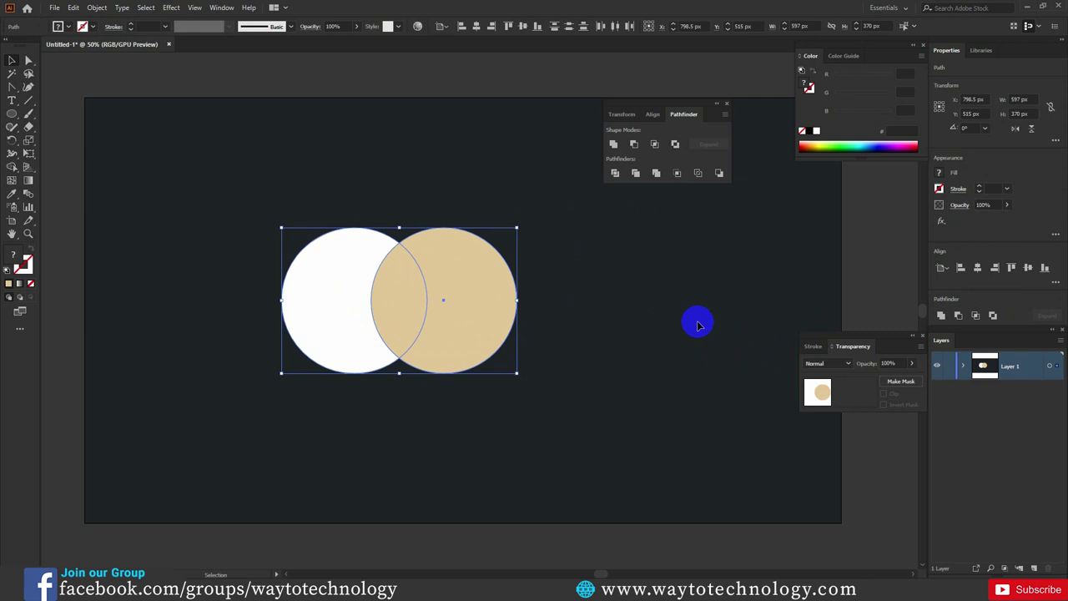
Crop the white and tan circles down to their overlapping lens, then click through the resulting pieces.
left_click(677, 175)
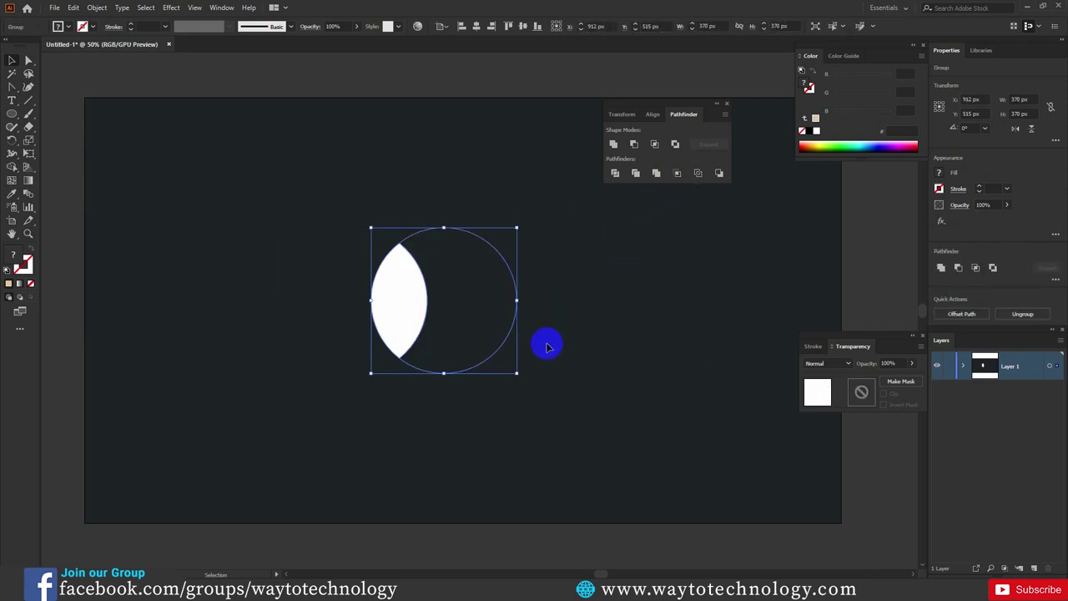
left_click(412, 317)
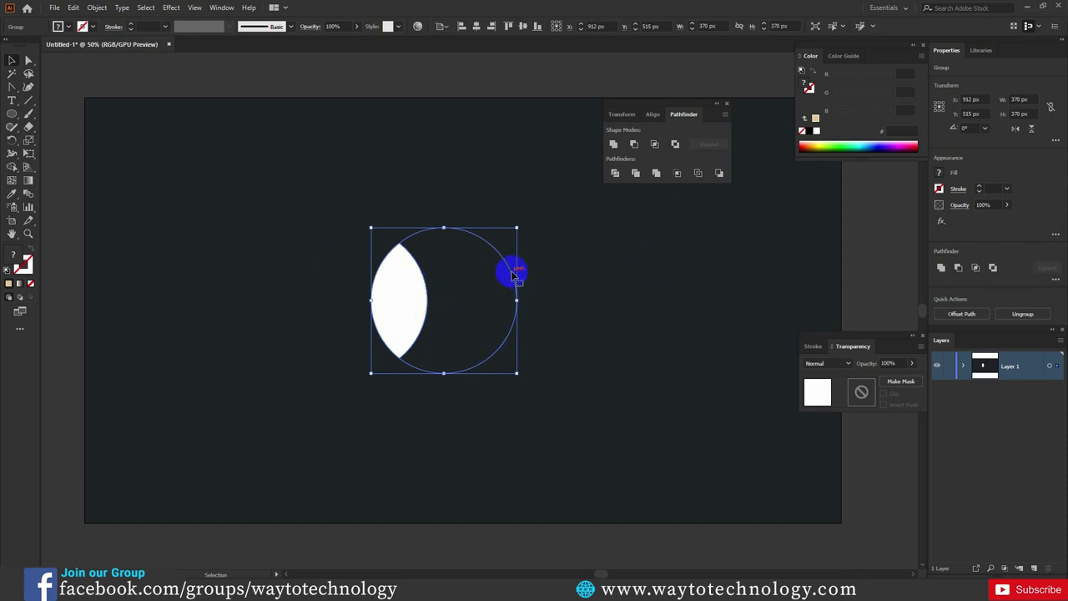
left_click(434, 287)
left_click(408, 295)
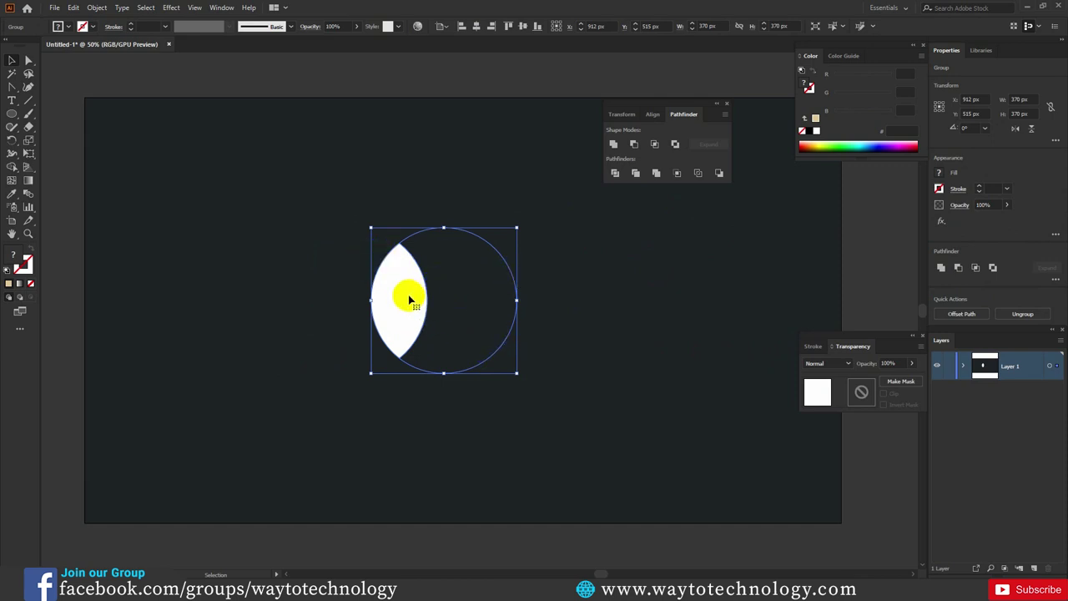
left_click(406, 262)
left_click(383, 255)
left_click(413, 254)
left_click(407, 344)
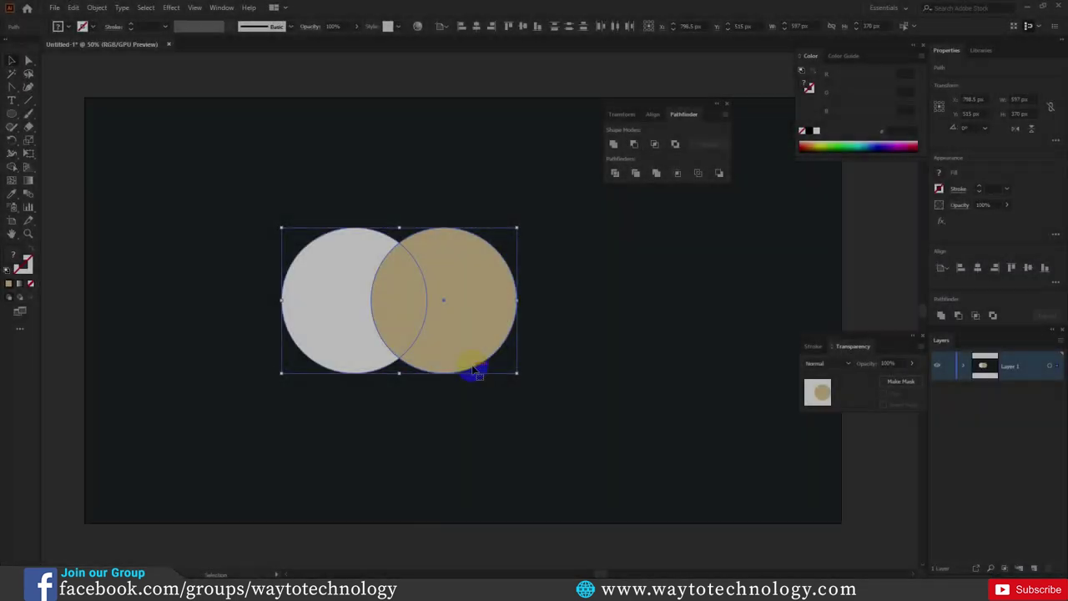
left_click(477, 371)
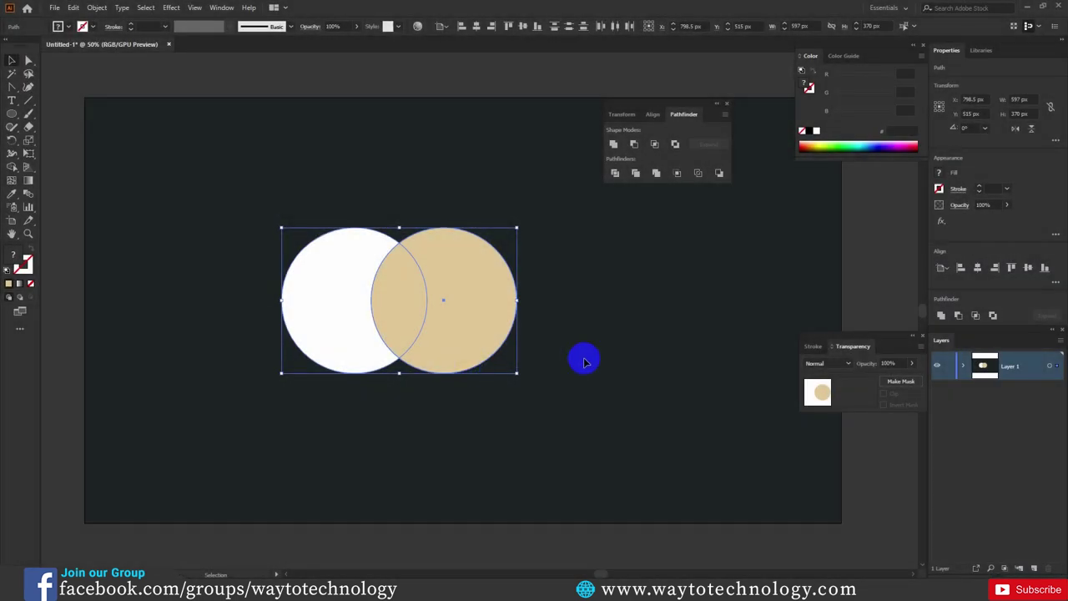
Convert the overlapping circles to outline paths with Outline and ungroup the pieces.
left_click(698, 173)
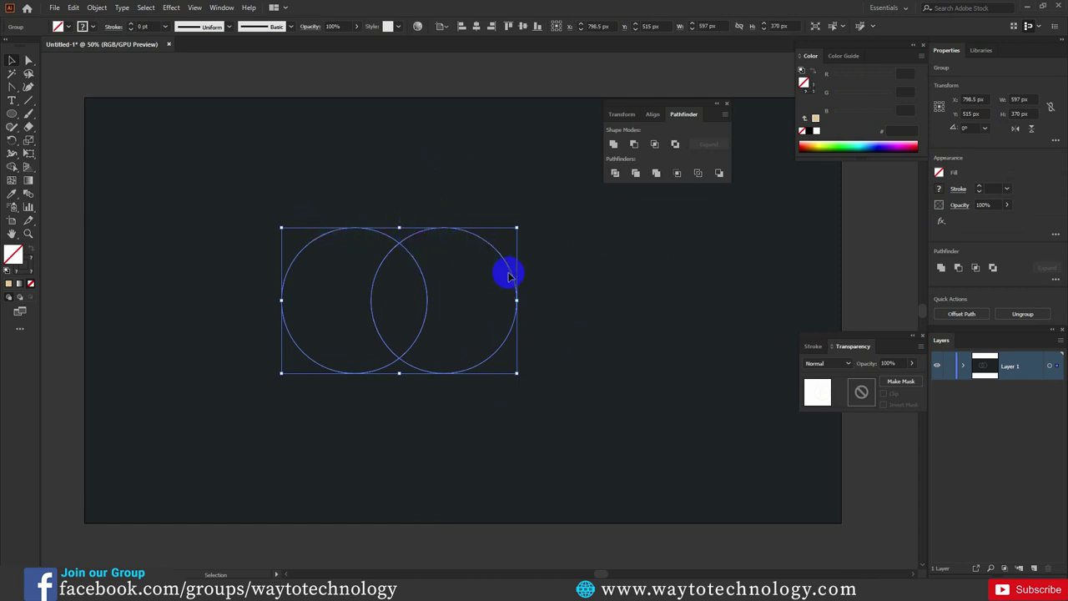
left_click(460, 164)
left_click_drag(341, 164, 477, 302)
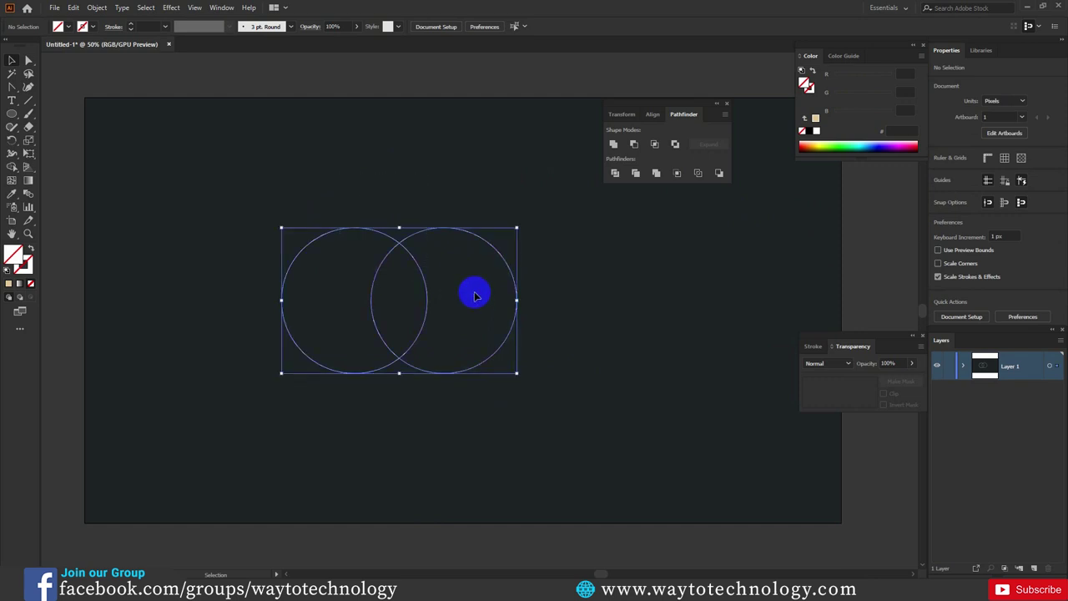
right_click(417, 264)
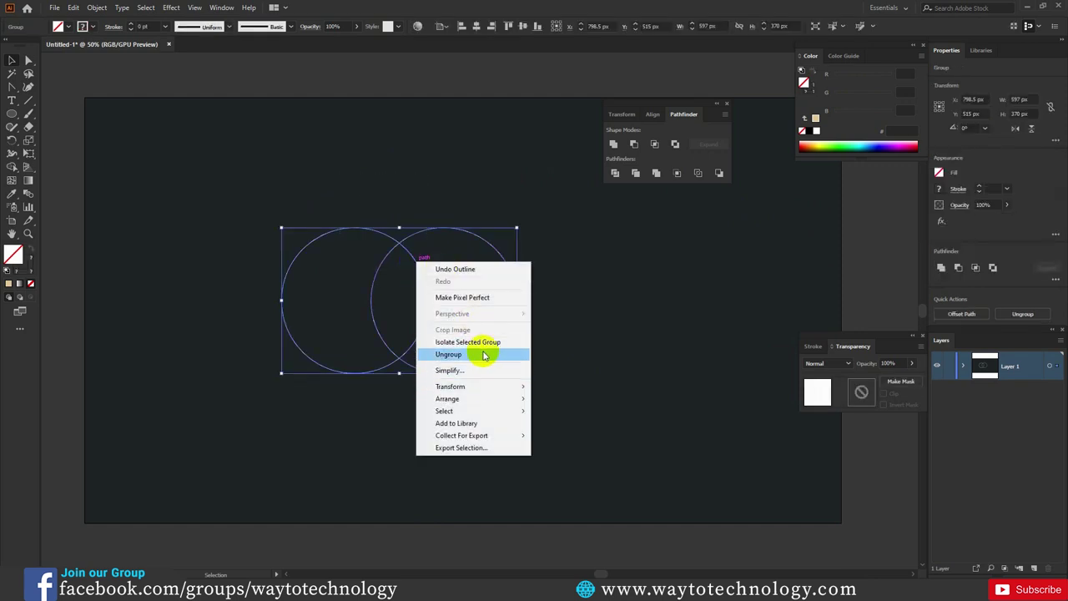
left_click(479, 351)
Spread the pieces apart: right circle right, left circle left, middle lens slightly left.
left_click_drag(517, 300, 557, 300)
left_click_drag(282, 306, 250, 303)
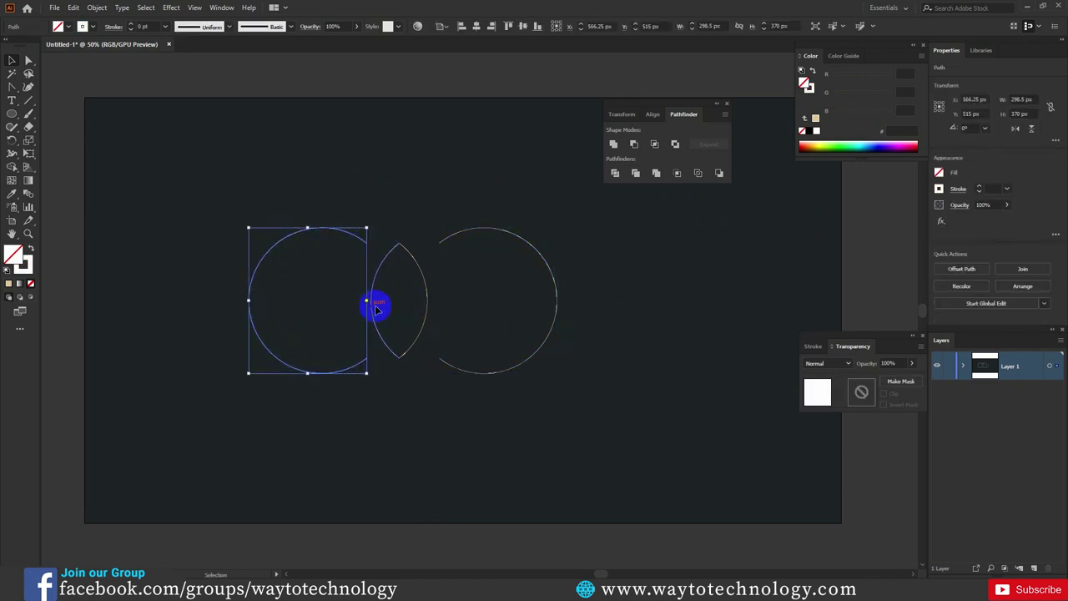
left_click_drag(374, 298, 354, 302)
left_click(438, 181)
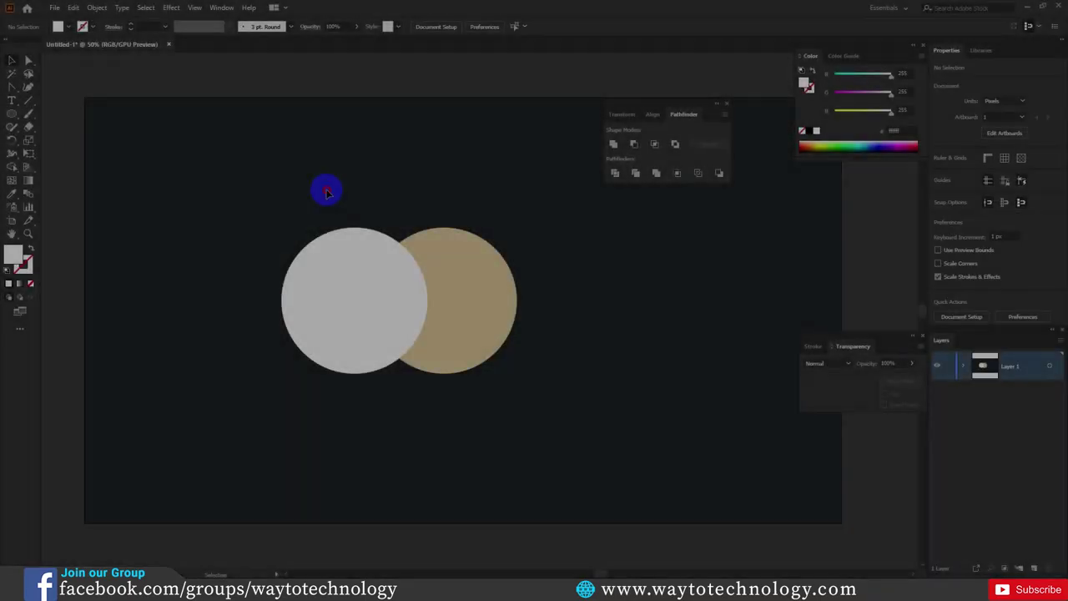
Apply Minus Back to both circles, removing the tan circle to leave a white crescent.
left_click_drag(324, 191, 409, 401)
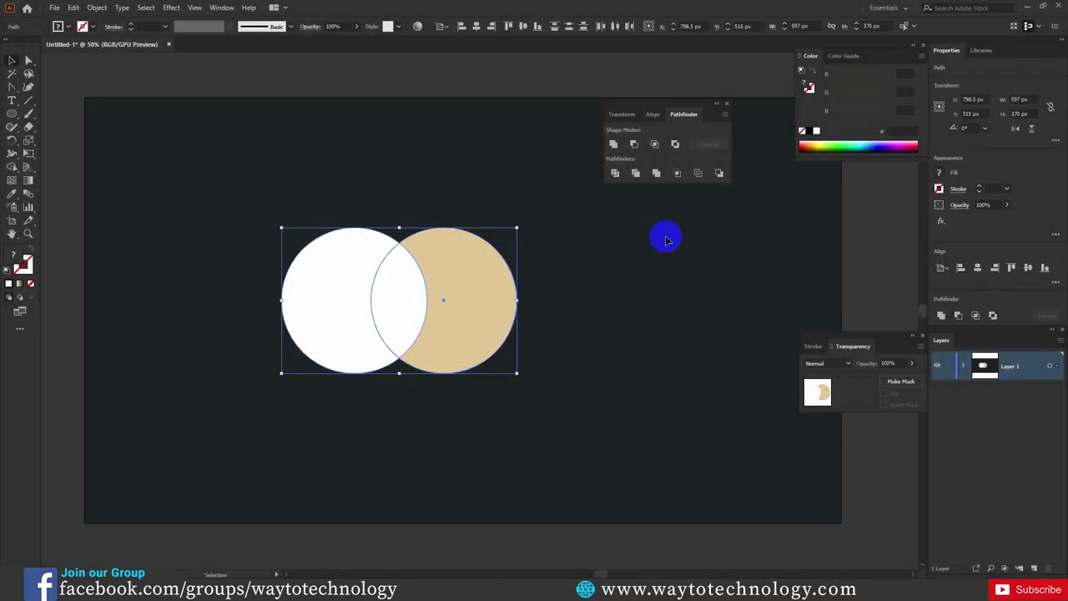
left_click(719, 174)
key("a")
key("ctrl+z")
key("v")
key("ctrl+shift+a")
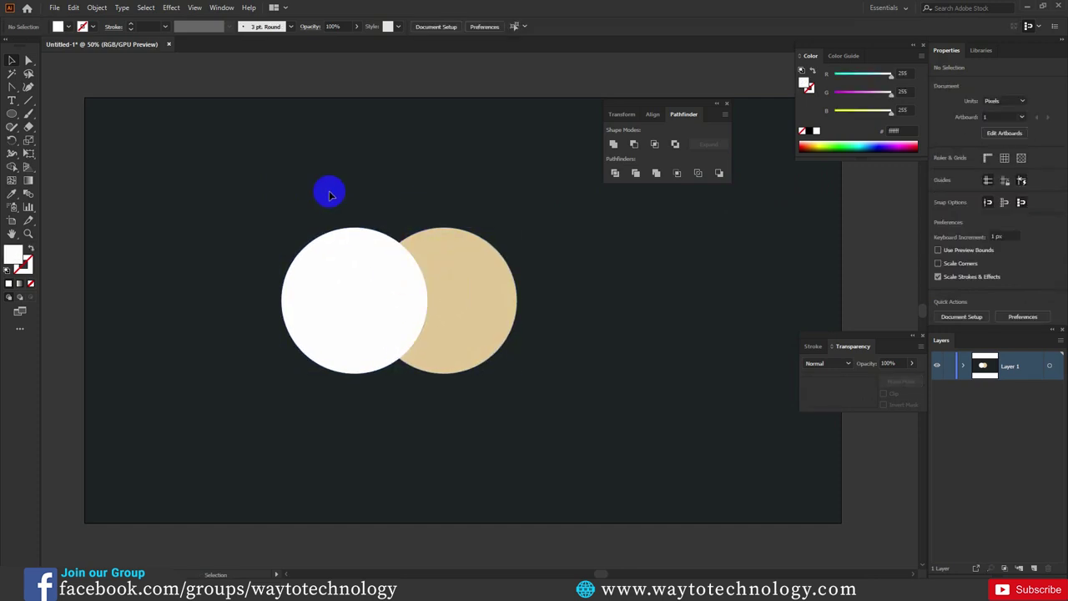
left_click_drag(261, 199, 520, 384)
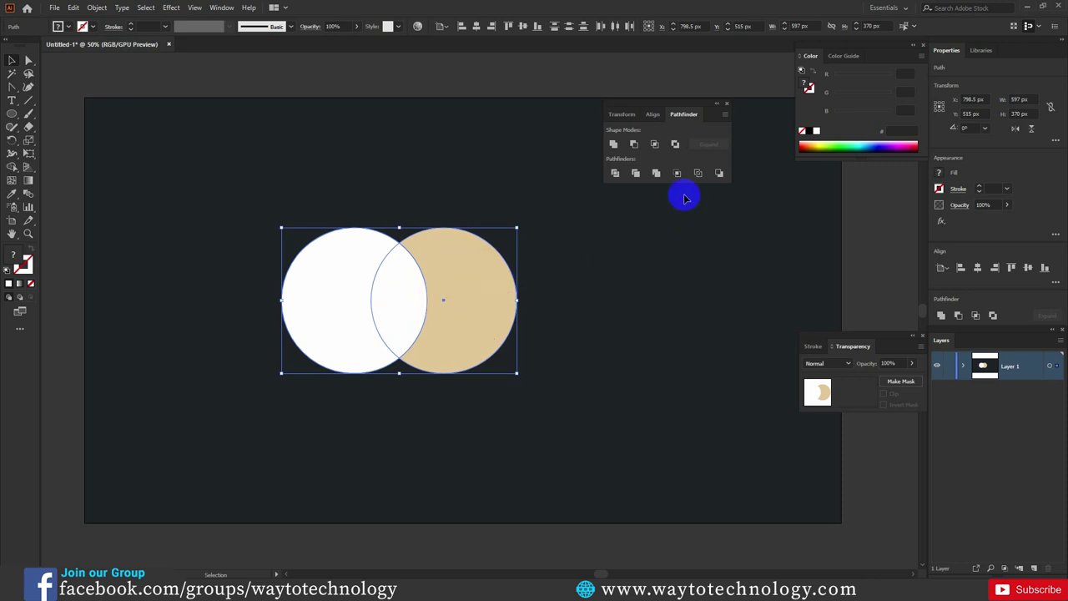
left_click(718, 173)
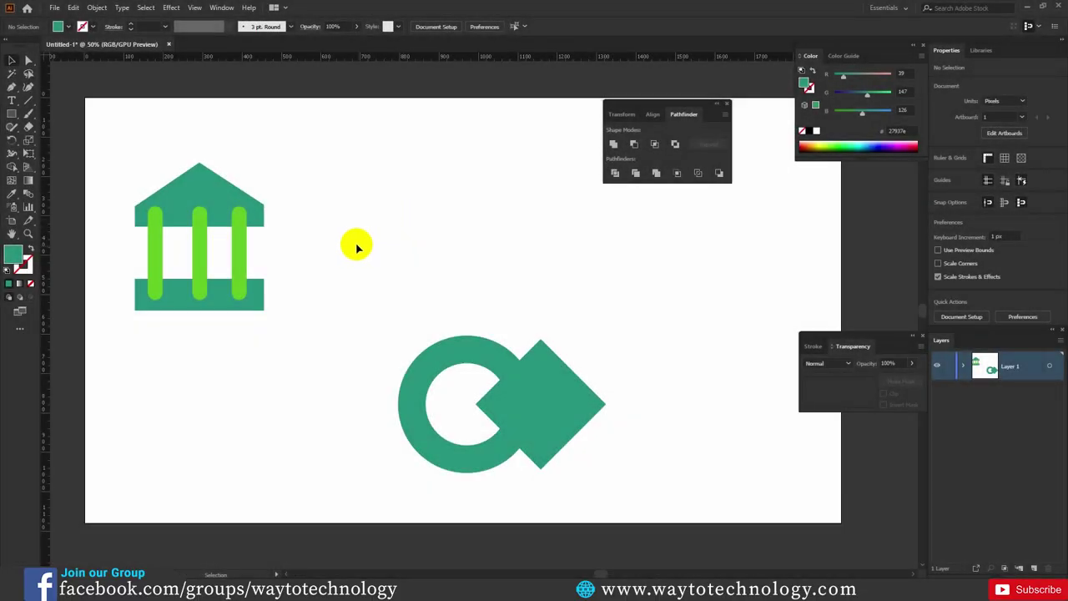
Try Minus Front on the temple icon, undo it, and group the temple's shapes.
left_click_drag(316, 153, 143, 342)
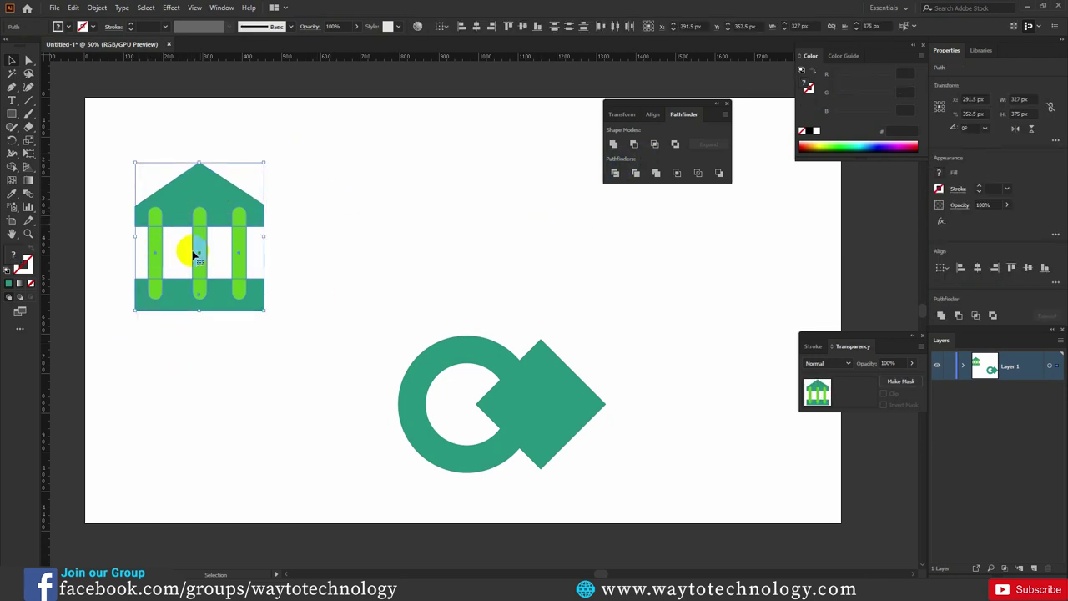
left_click(634, 144)
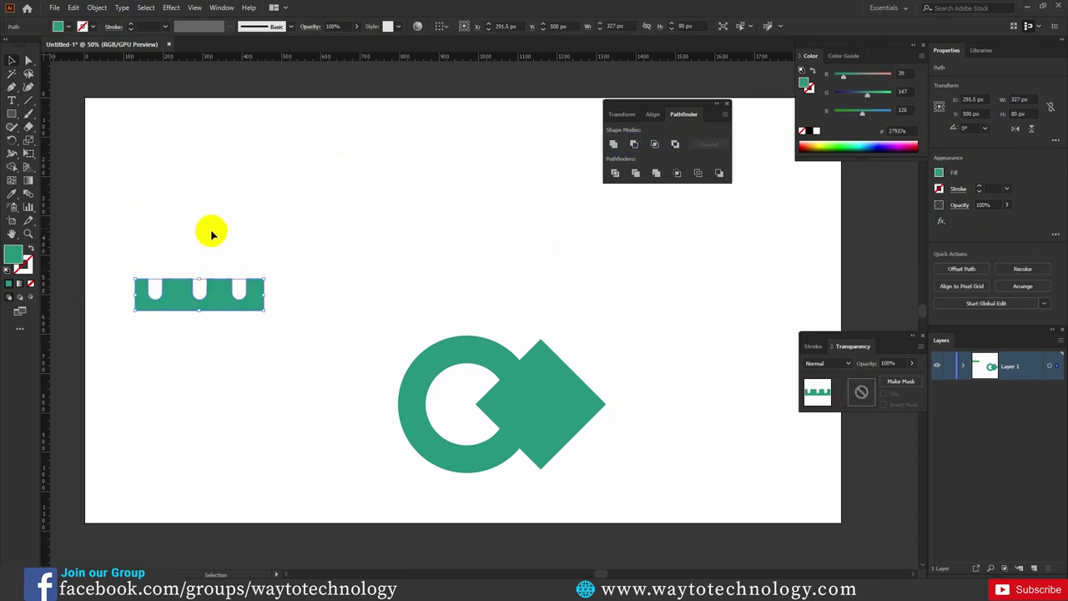
key("ctrl+z")
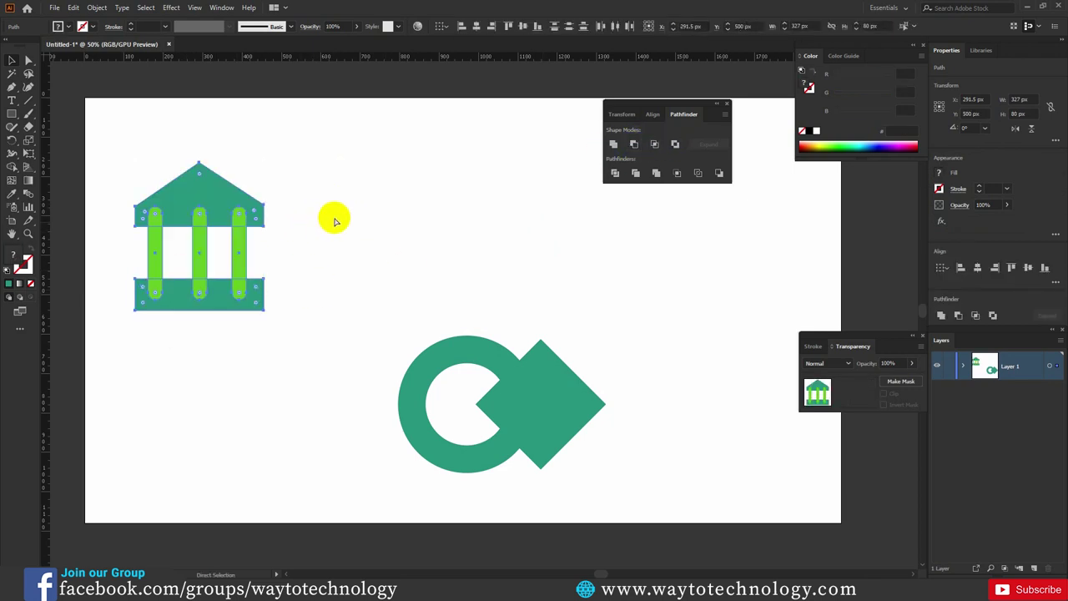
left_click(308, 202)
left_click_drag(308, 185, 256, 313)
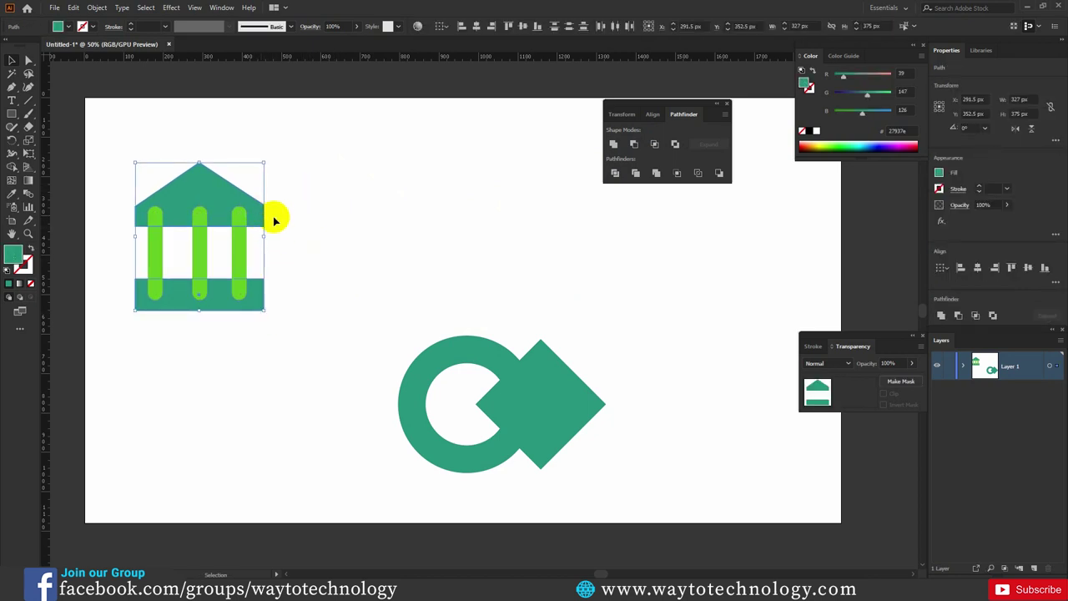
right_click(232, 197)
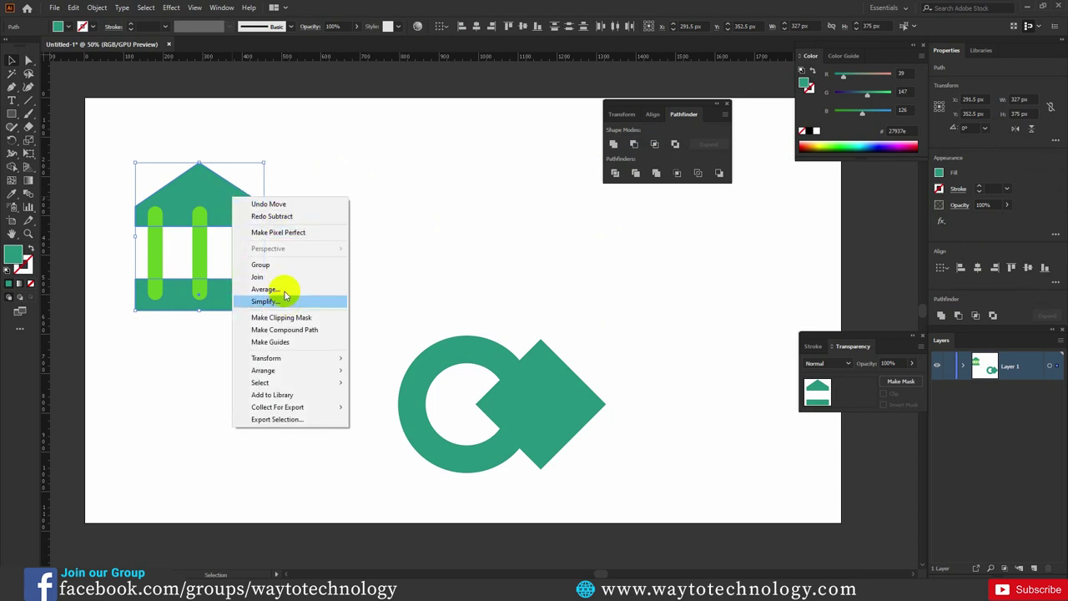
left_click(285, 268)
Apply Minus Front to the grouped temple again, then undo it to restore the columns.
left_click_drag(332, 163, 119, 336)
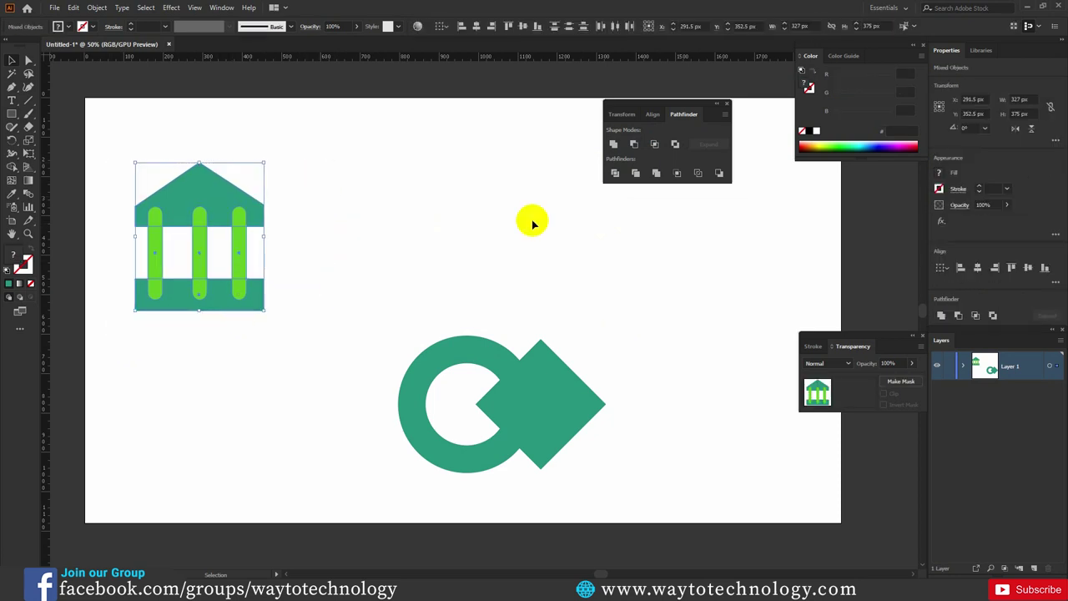
left_click(634, 146)
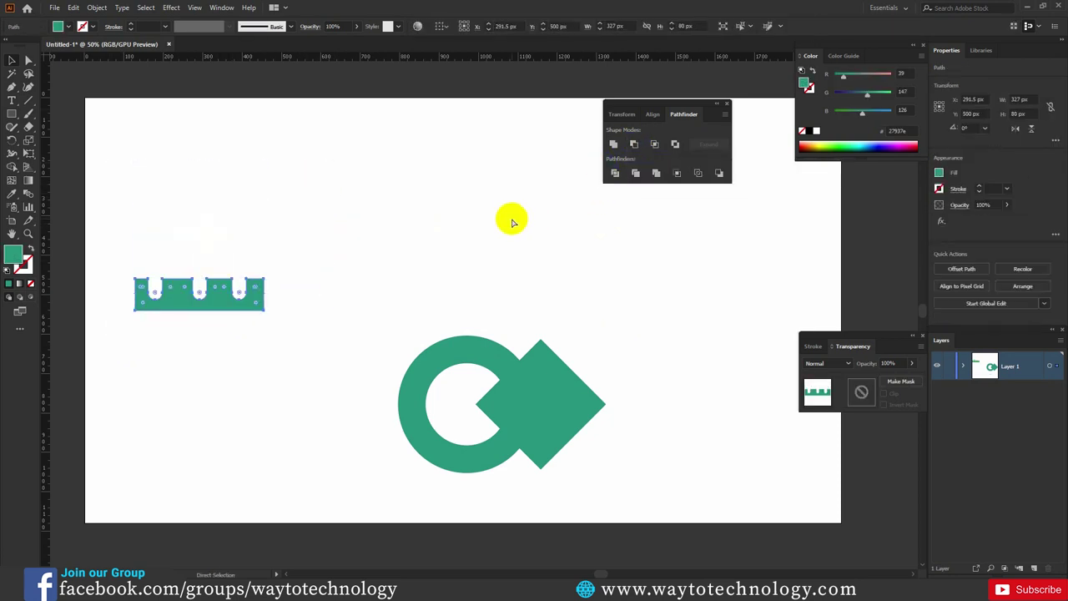
key("ctrl+z")
key("v")
left_click(425, 253)
left_click(219, 199)
left_click(328, 172)
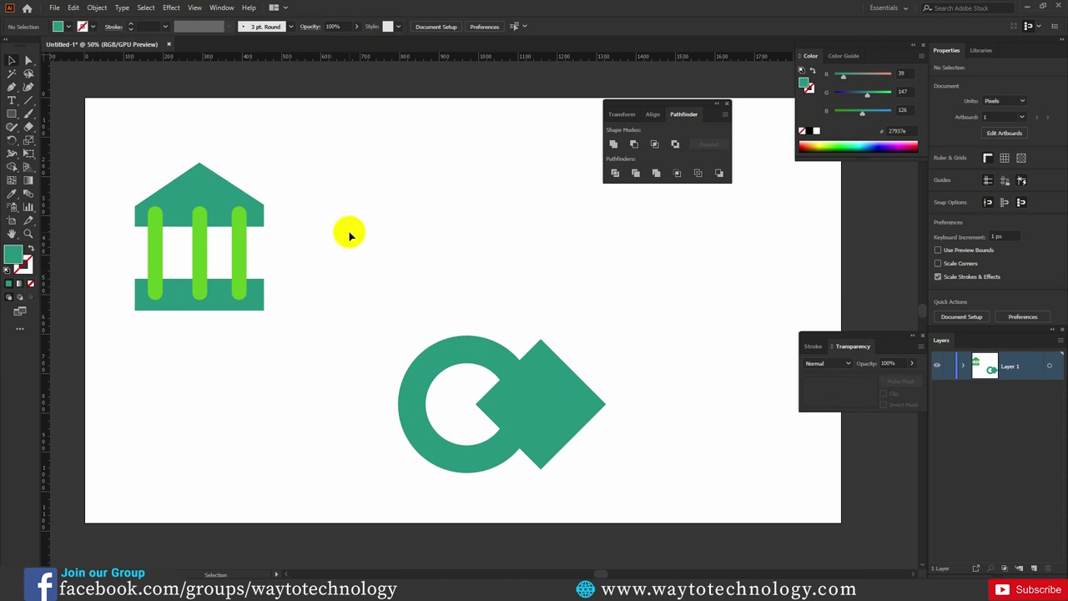
Select the whole temple icon and apply Minus Front, cutting out the three green columns.
left_click_drag(315, 158, 137, 332)
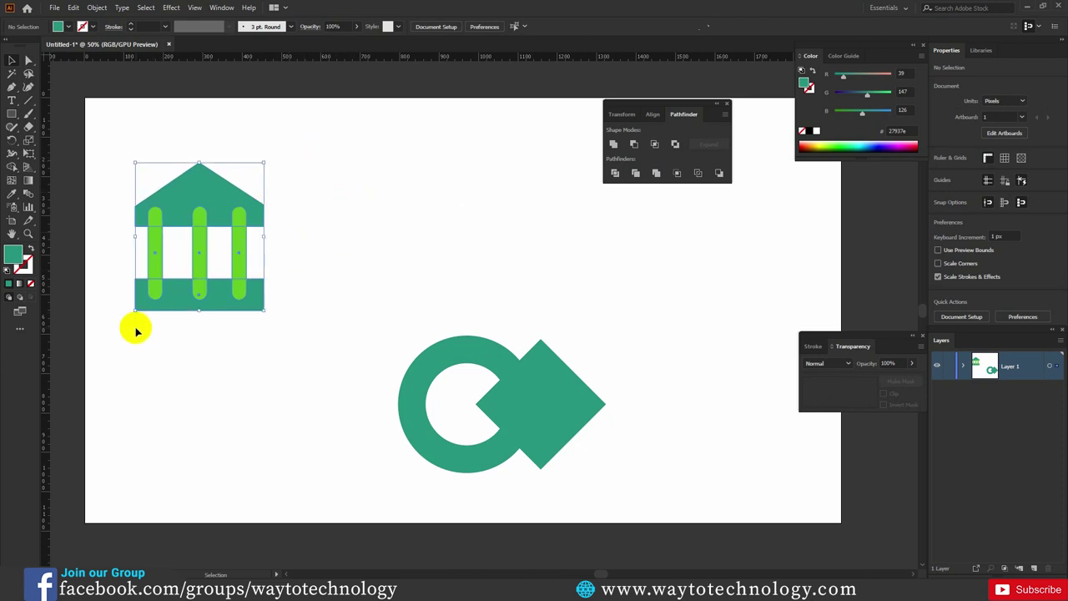
left_click(634, 146)
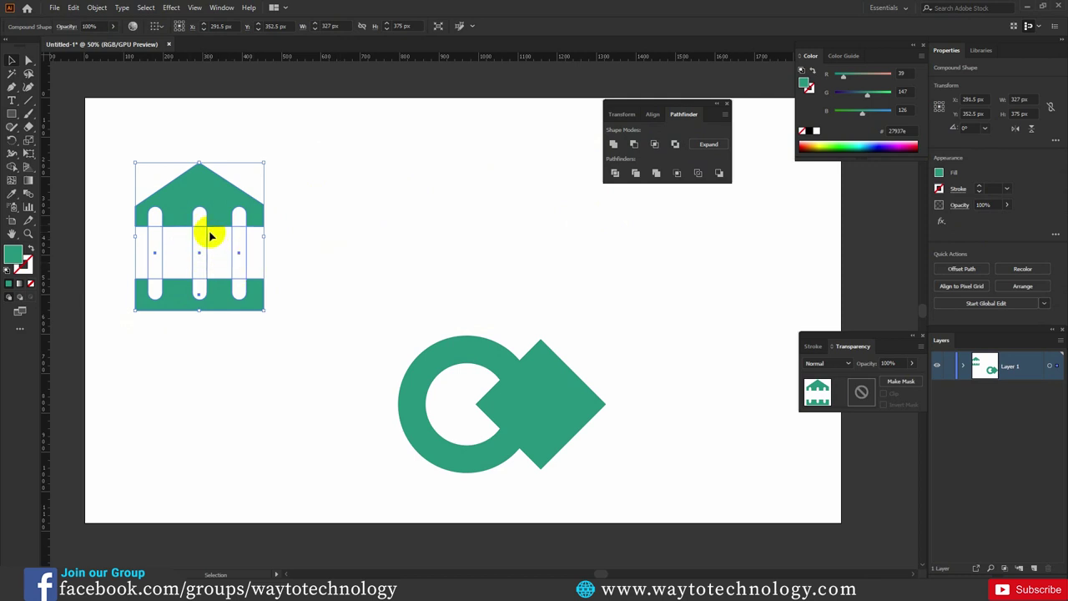
left_click(315, 247)
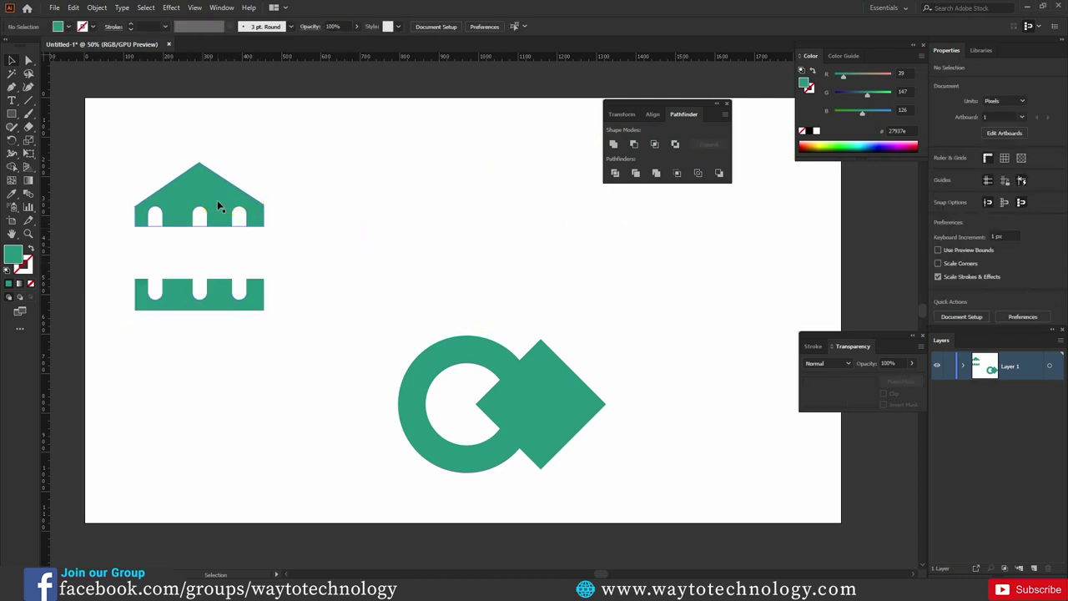
In isolation mode, raise the middle, left and right column cutouts into the temple's roof.
double_click(216, 201)
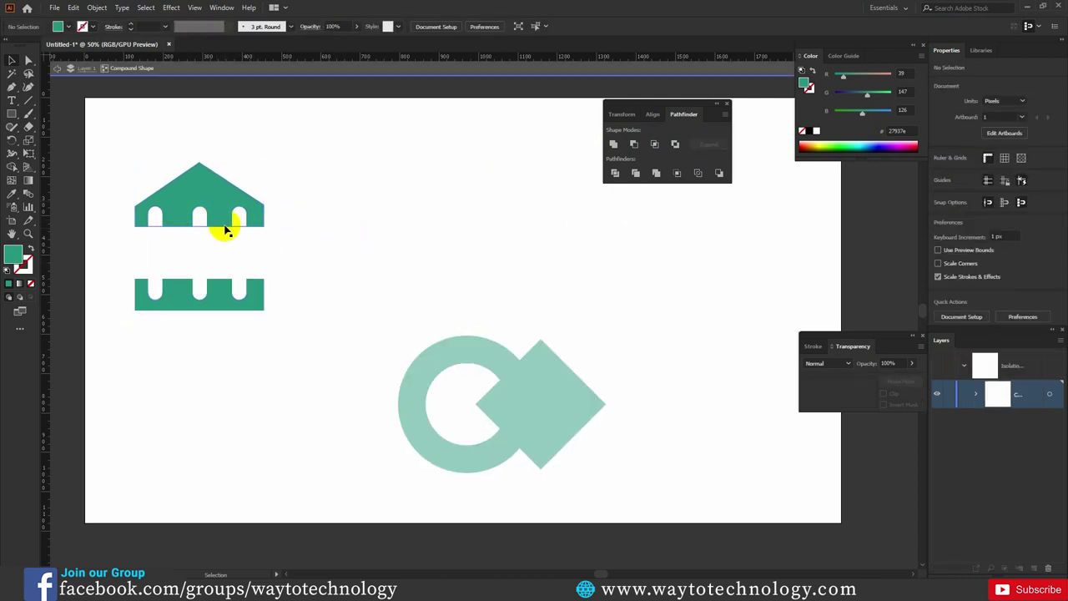
left_click(194, 216)
left_click_drag(202, 232, 200, 206)
left_click_drag(159, 242, 159, 215)
left_click_drag(243, 230, 240, 207)
double_click(373, 195)
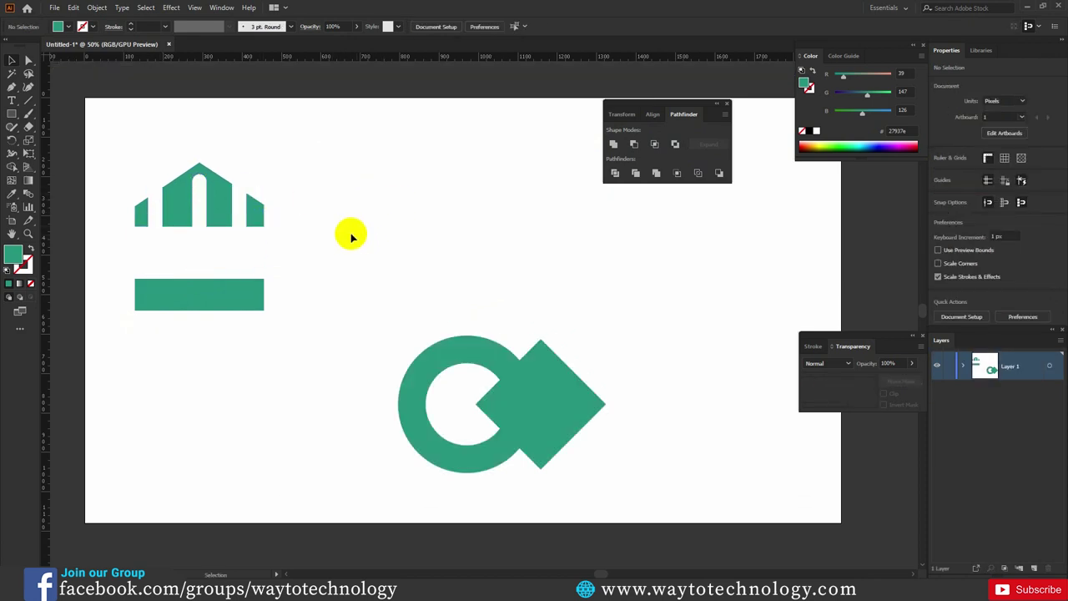
Reposition the right cutout within the temple, then move the ring-and-diamond up and left.
left_click(222, 203)
double_click(223, 202)
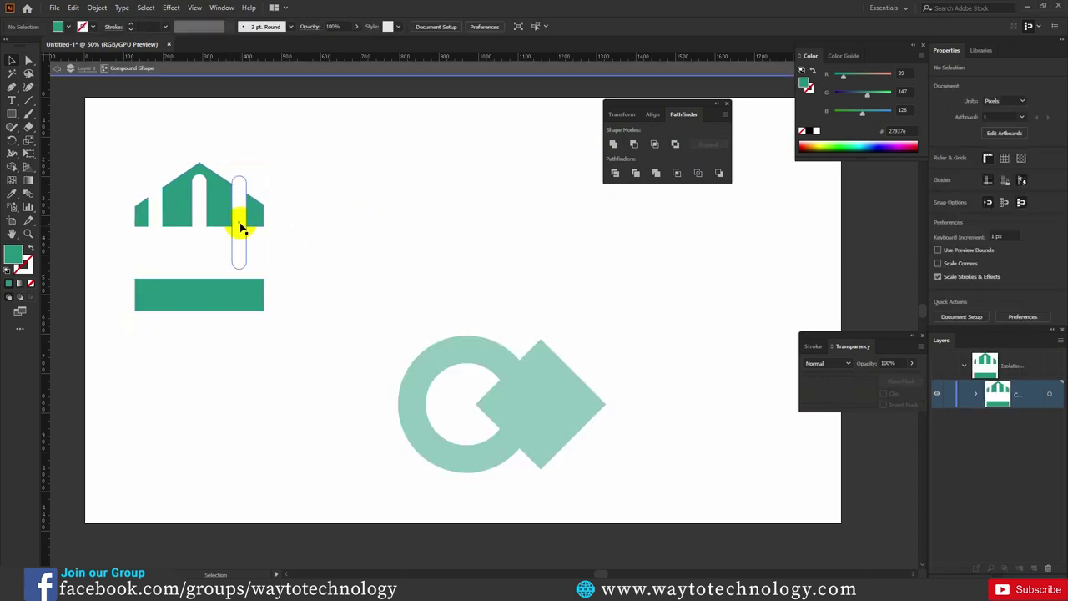
left_click_drag(239, 217, 241, 174)
left_click(343, 180)
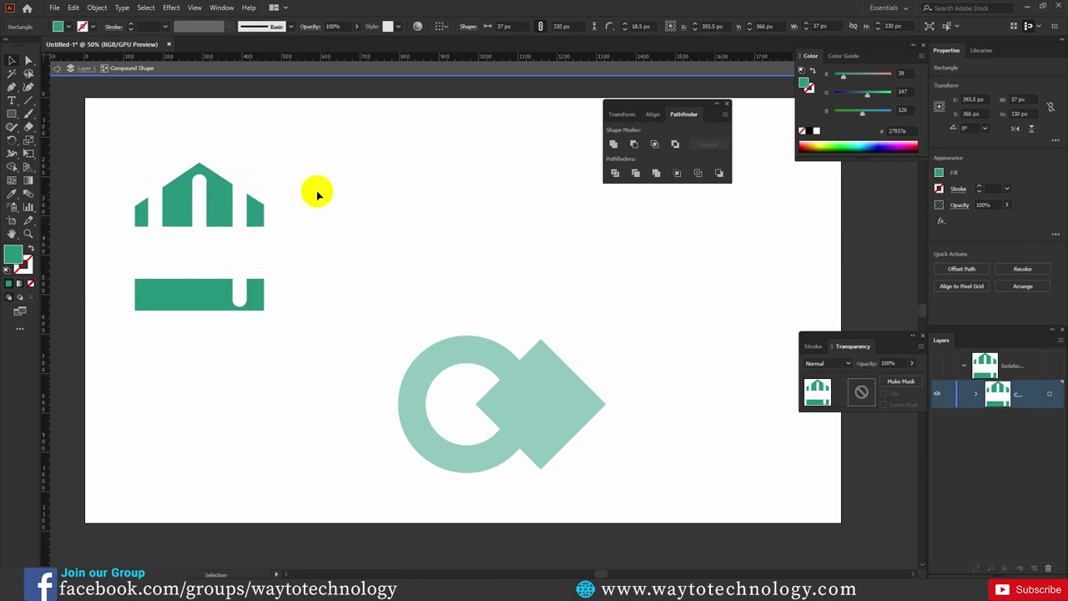
double_click(362, 208)
left_click_drag(548, 448, 490, 330)
Split the selected ring and diamond into pieces with Divide and ungroup them.
left_click(427, 282)
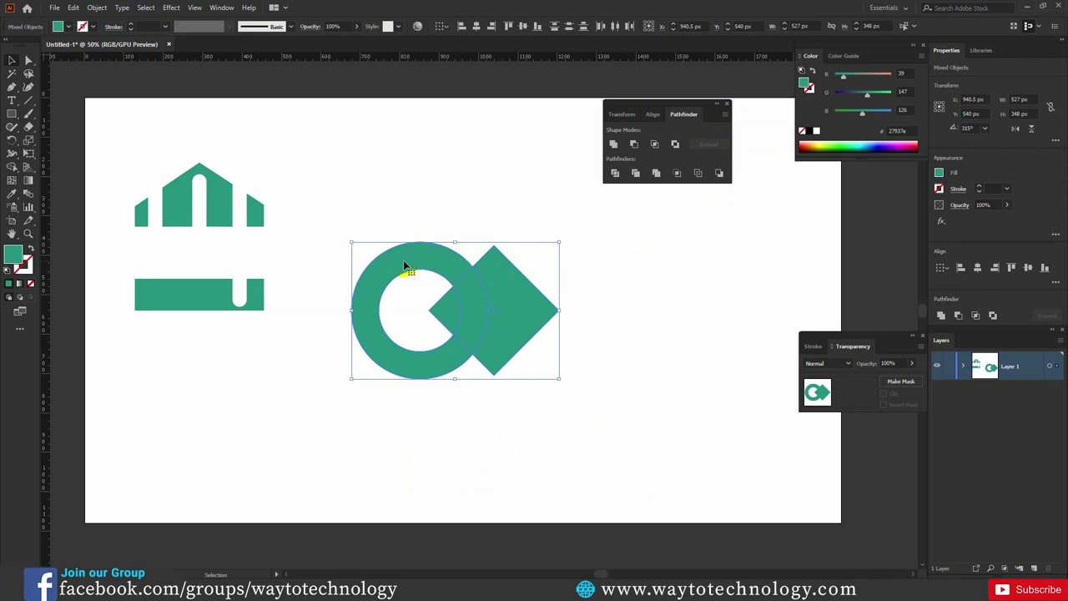
left_click(431, 264)
left_click(435, 286)
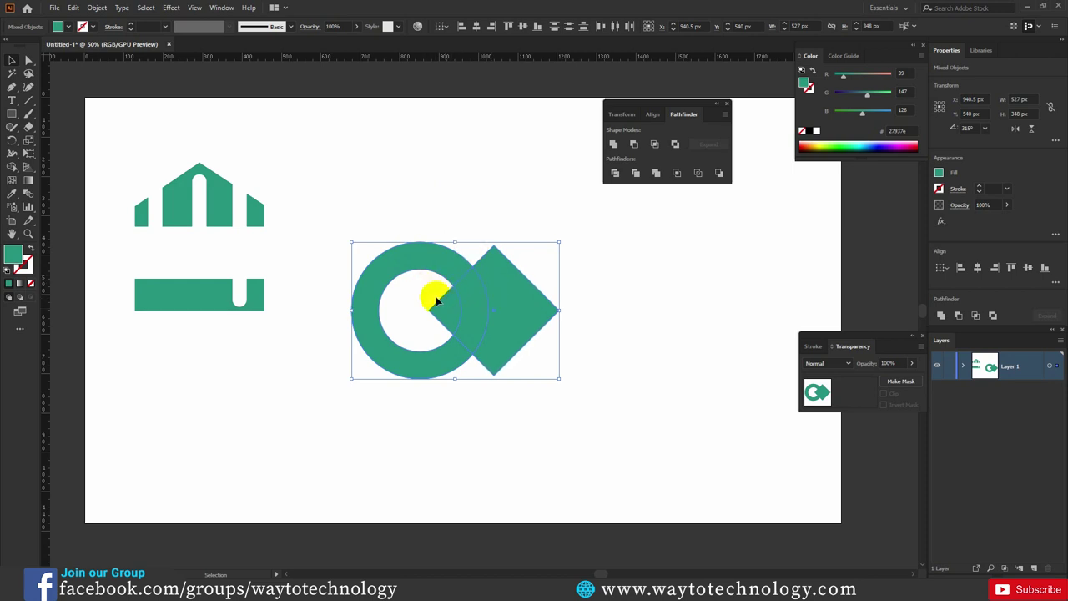
left_click(615, 173)
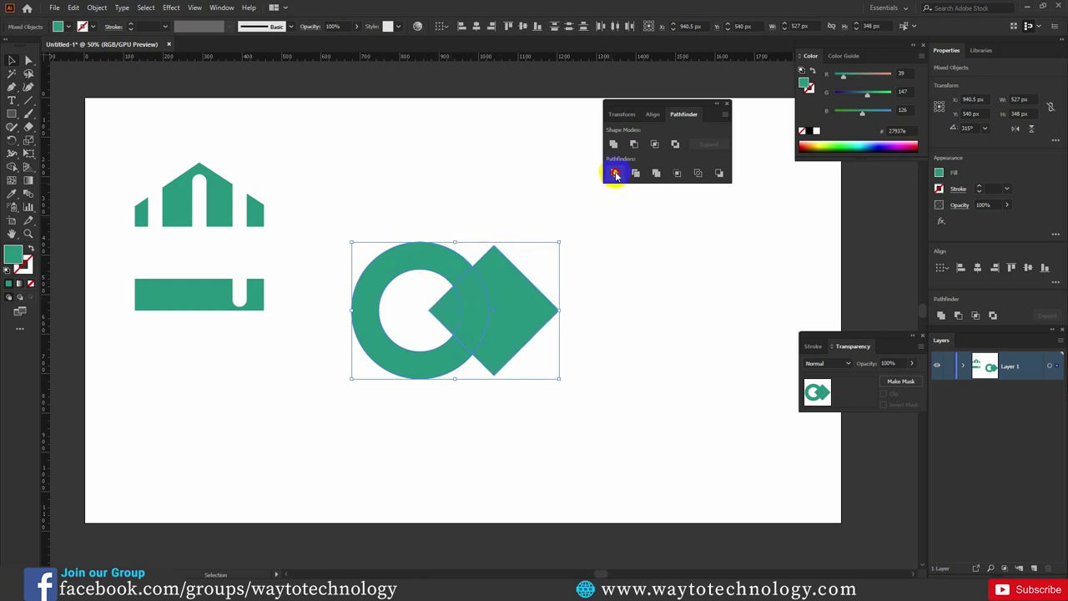
right_click(457, 302)
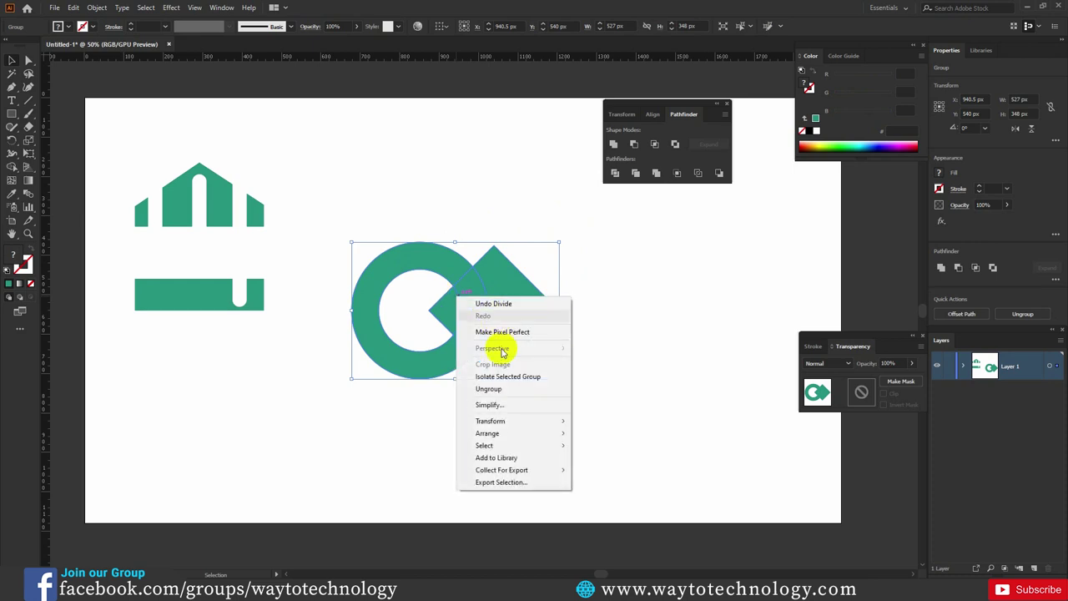
left_click(506, 381)
Slide the diamond's tip and an arc piece right, then select the unpainted hole piece.
left_click(573, 337)
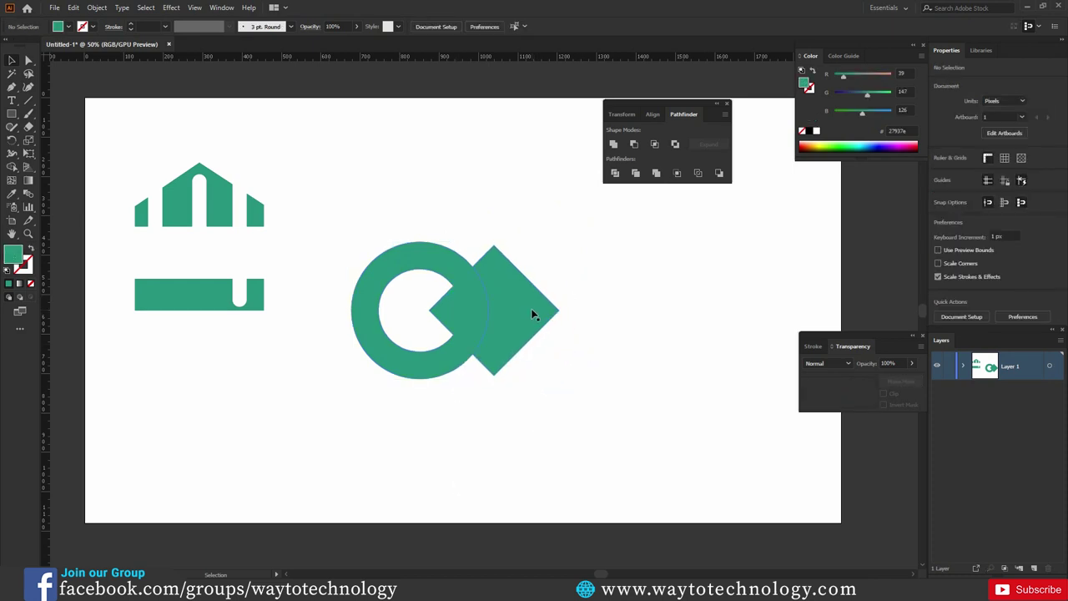
left_click_drag(531, 307, 584, 305)
mouse_move(484, 298)
left_mouse_down()
mouse_move(515, 305)
mouse_move(478, 304)
left_mouse_up()
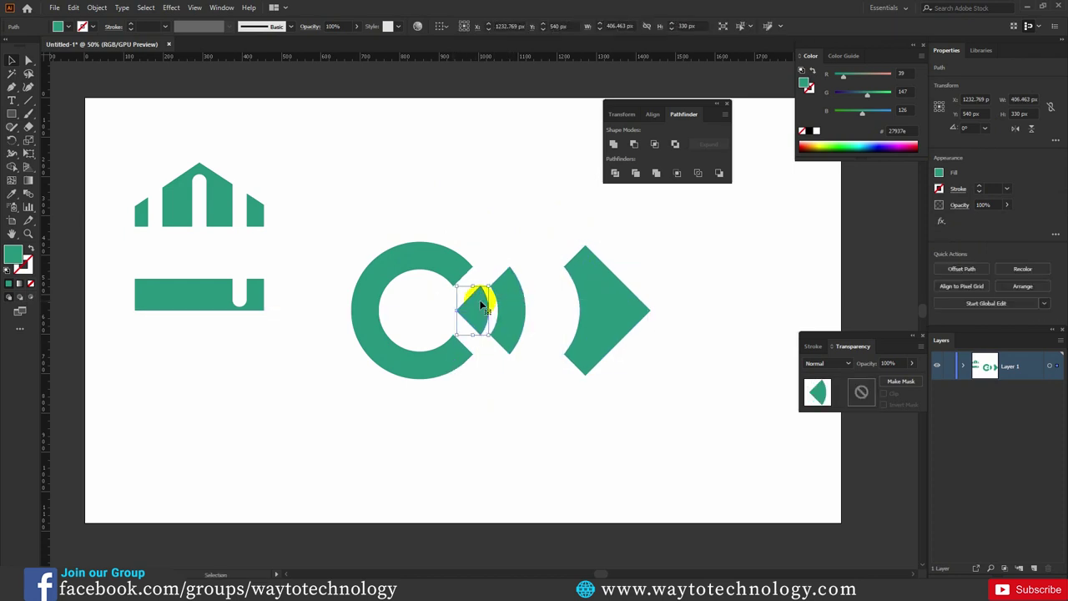
left_click(430, 307)
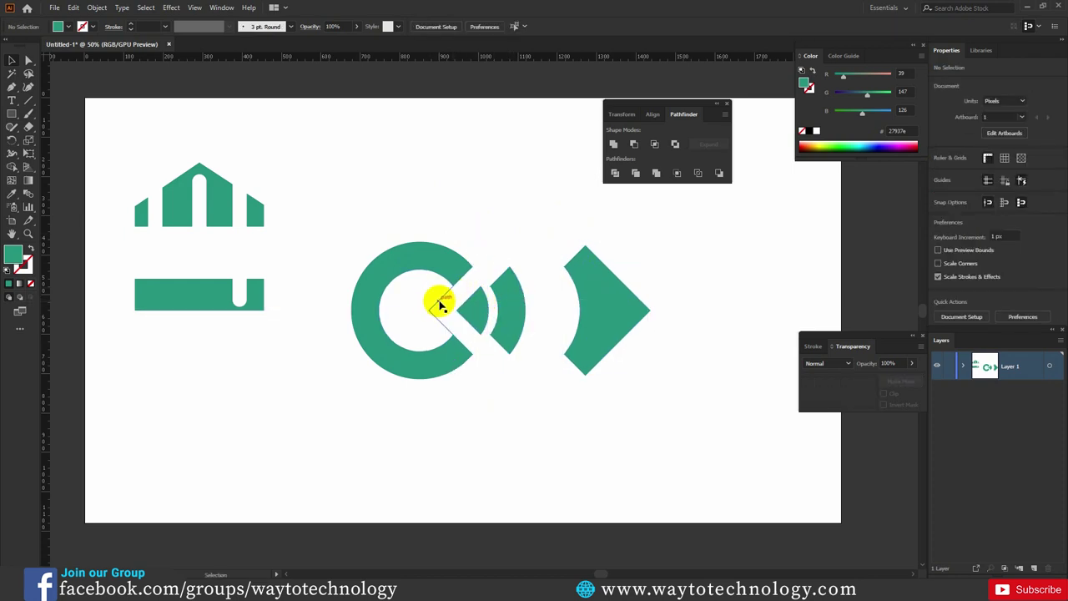
left_click(437, 306)
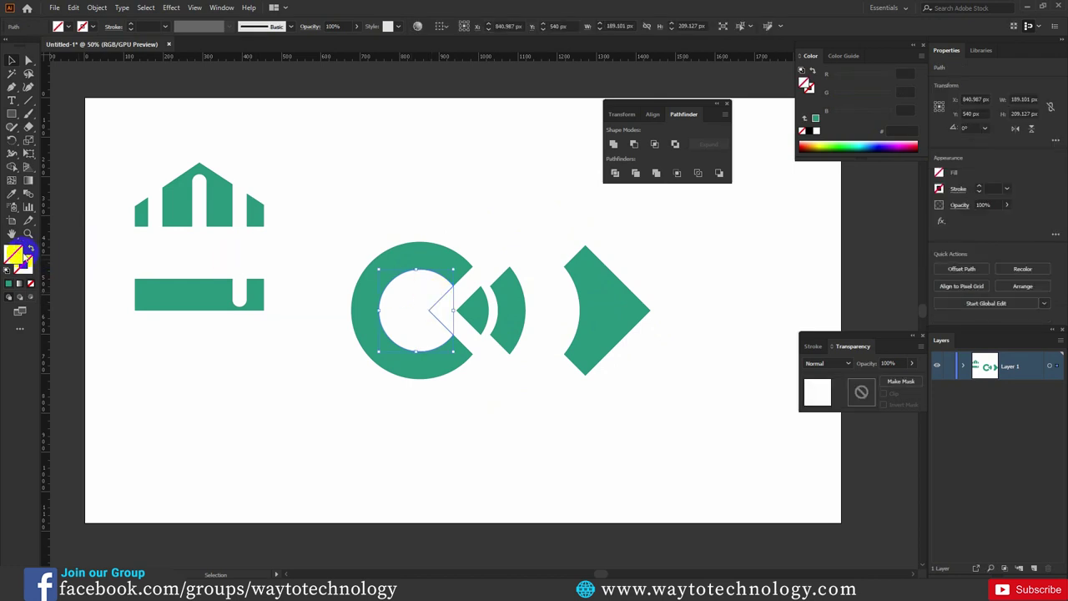
Give the unpainted hole piece a fill colour from the Color Picker.
double_click(14, 254)
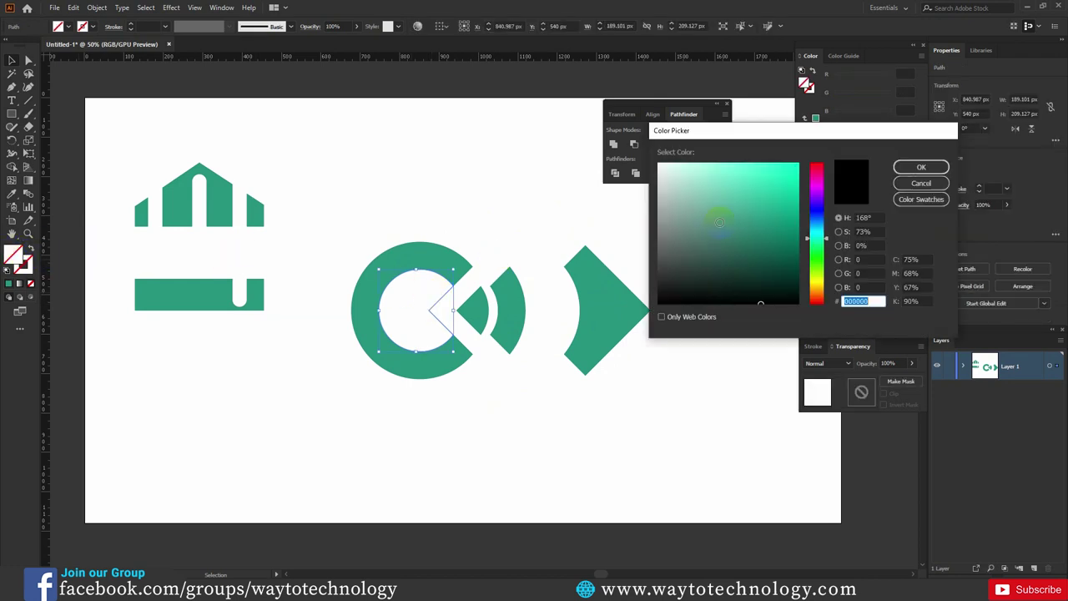
left_click(900, 169)
left_click(537, 210)
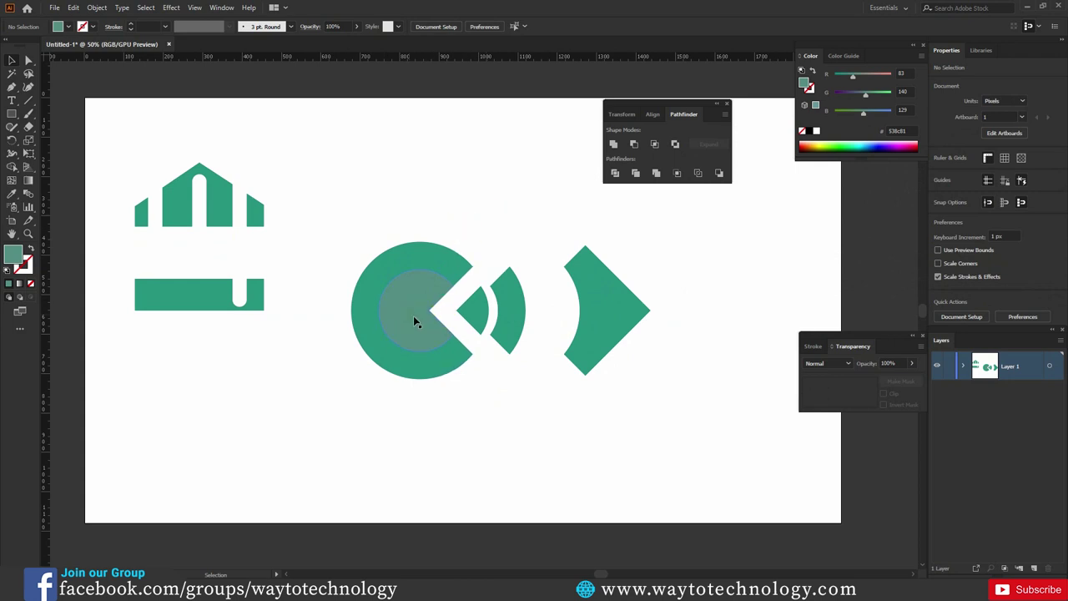
Select the diamond and circle individually, then together, to confirm they are whole shapes.
key("a")
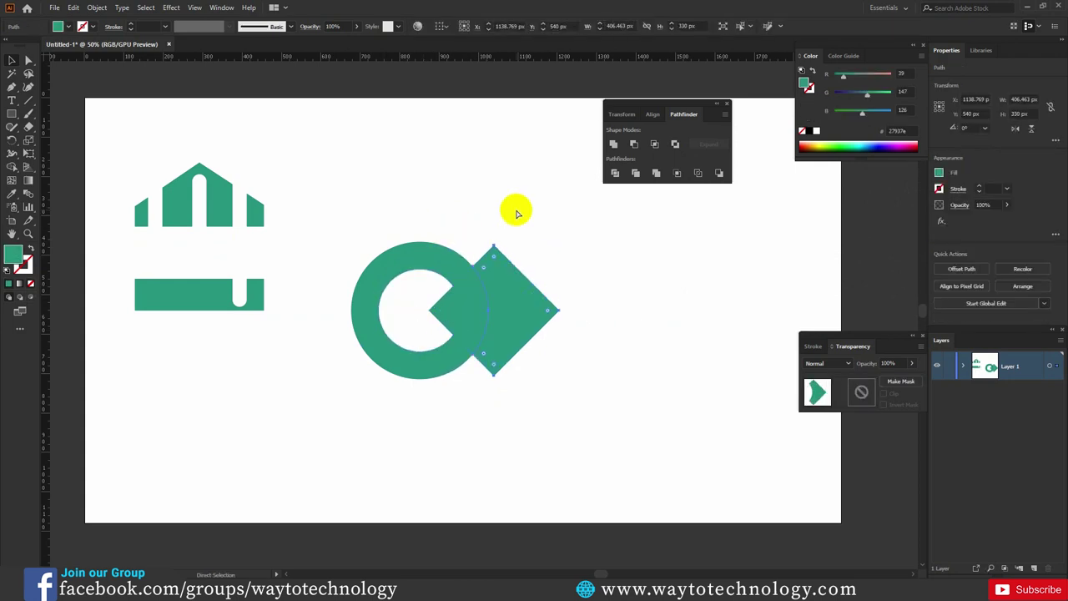
left_click(496, 287)
key("v")
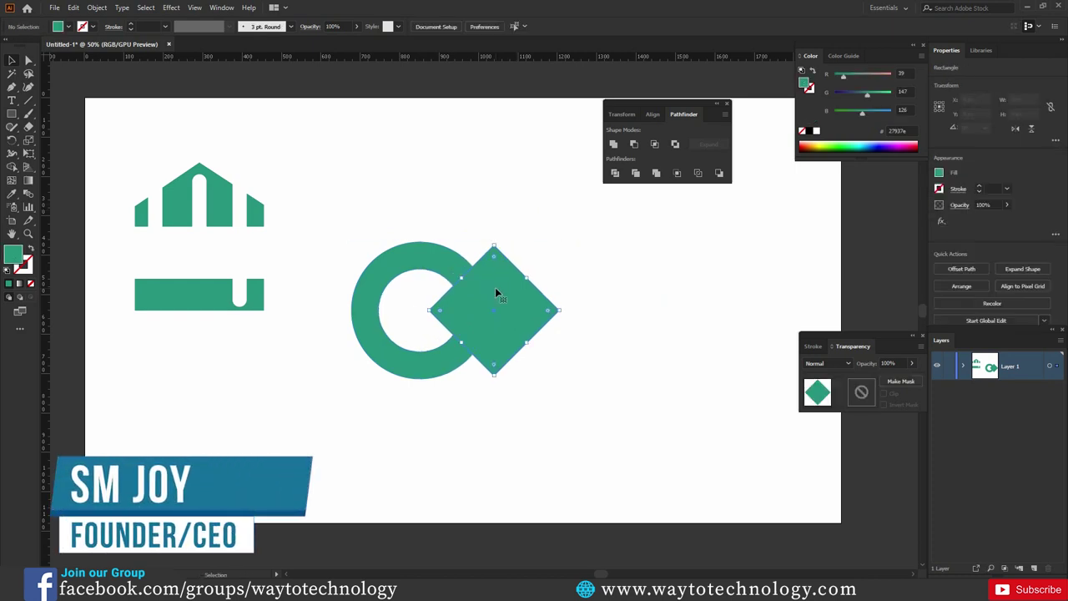
left_click(451, 219)
left_click(424, 275)
left_click(430, 222)
left_click_drag(424, 231, 510, 332)
left_click(604, 282)
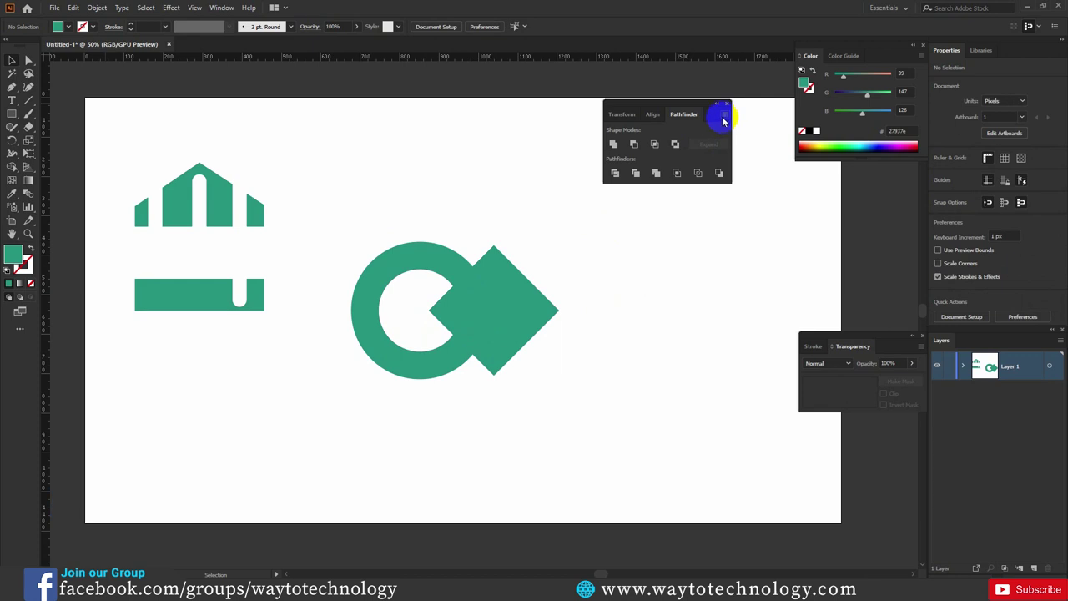
Turn on Divide and Outline Will Remove Unpainted Artwork in Pathfinder Options, then select ring and diamond.
left_click(726, 114)
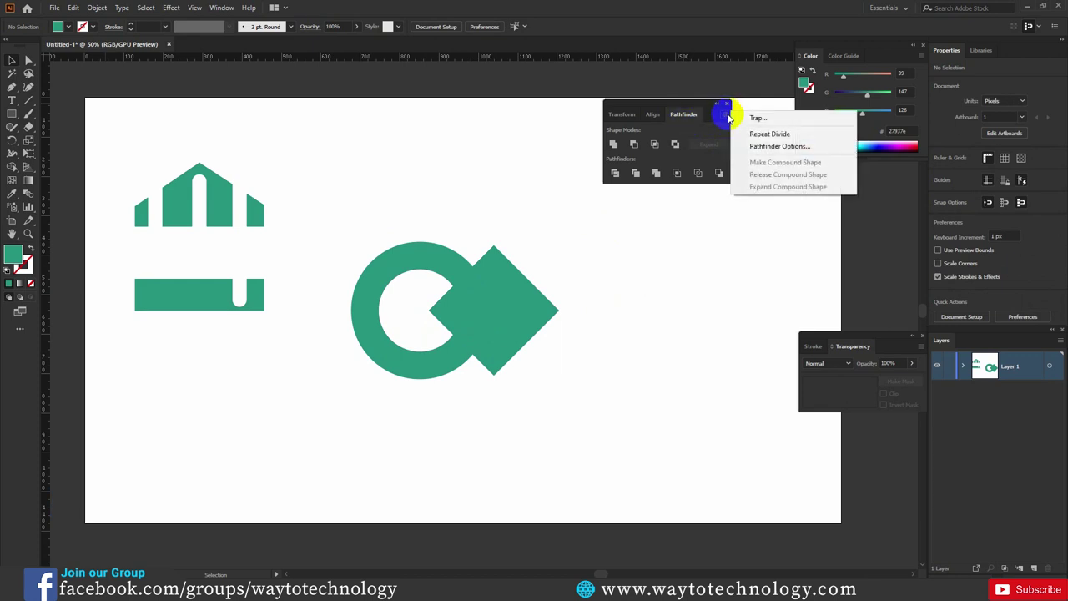
left_click(762, 147)
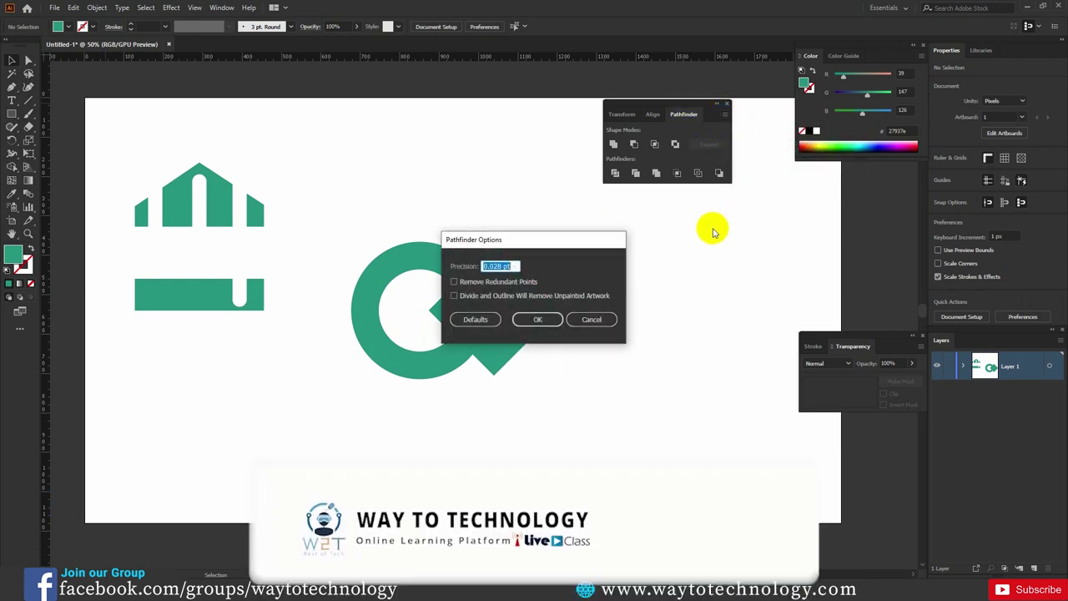
left_click(466, 297)
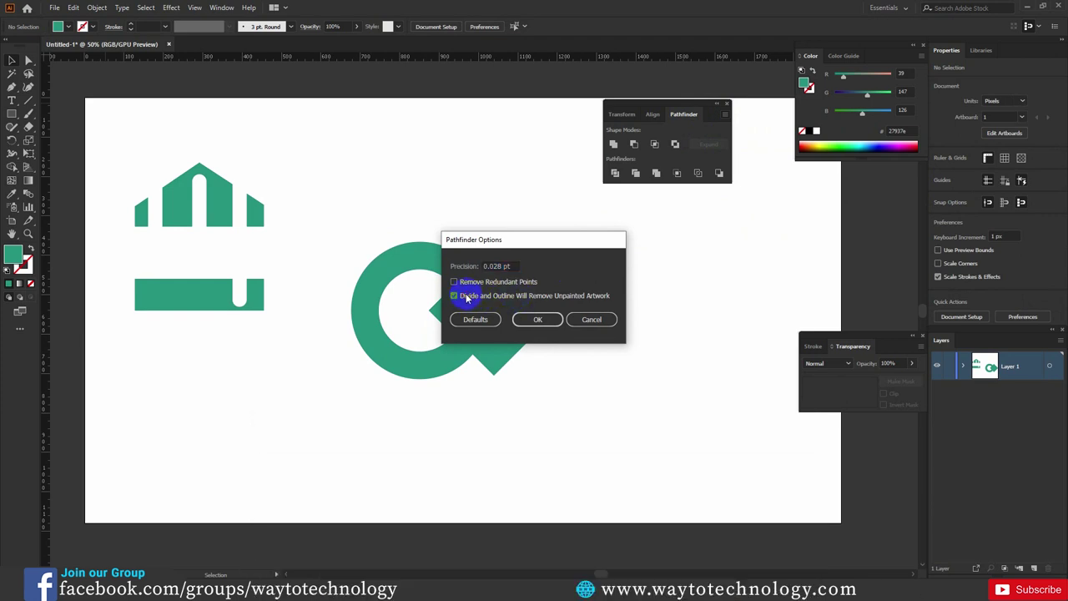
left_click(537, 320)
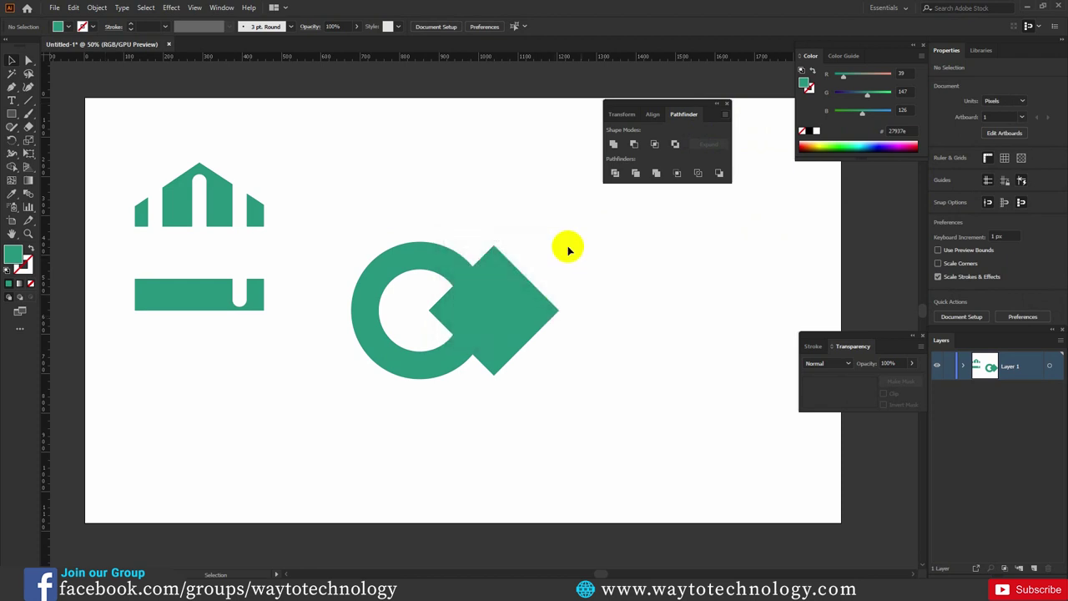
left_click_drag(408, 222, 524, 341)
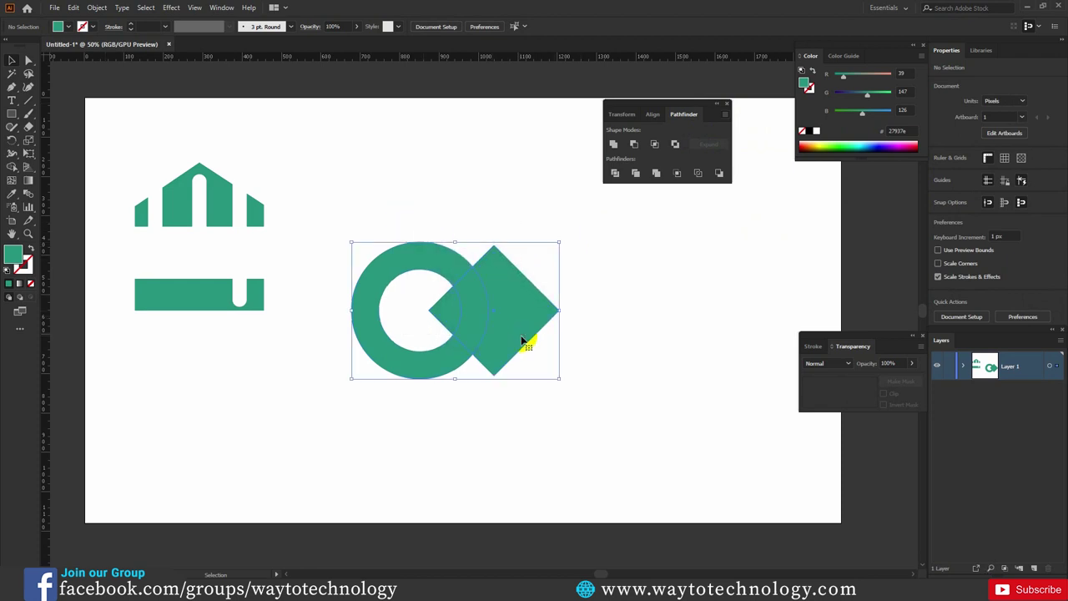
Divide and ungroup the ring and diamond, then drag the diamond tip and lens pieces right.
left_click(615, 173)
right_click(507, 284)
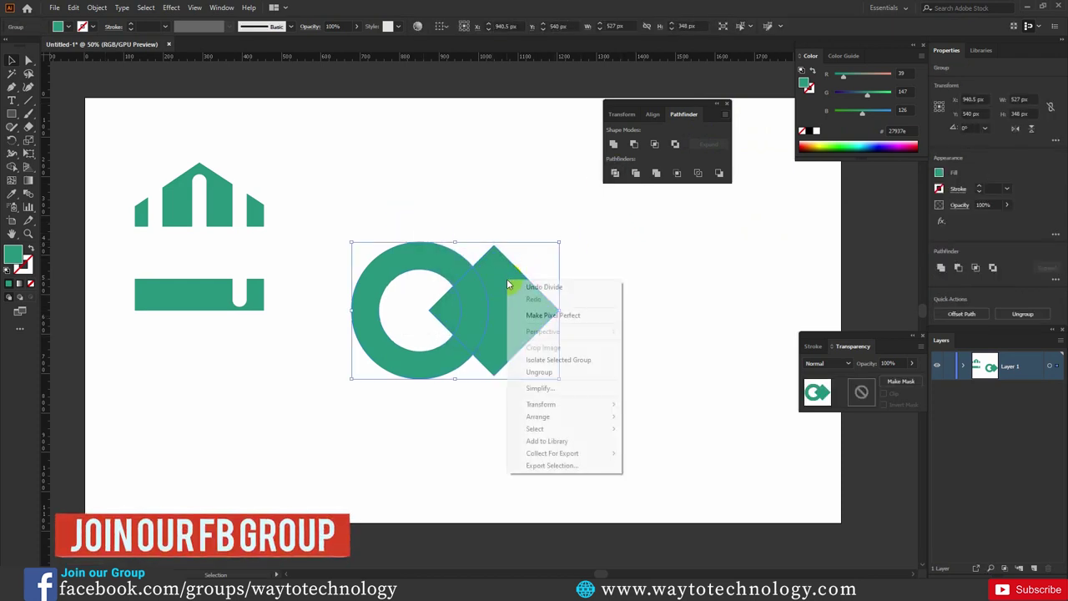
left_click(540, 371)
left_click(593, 293)
left_click_drag(556, 302, 652, 302)
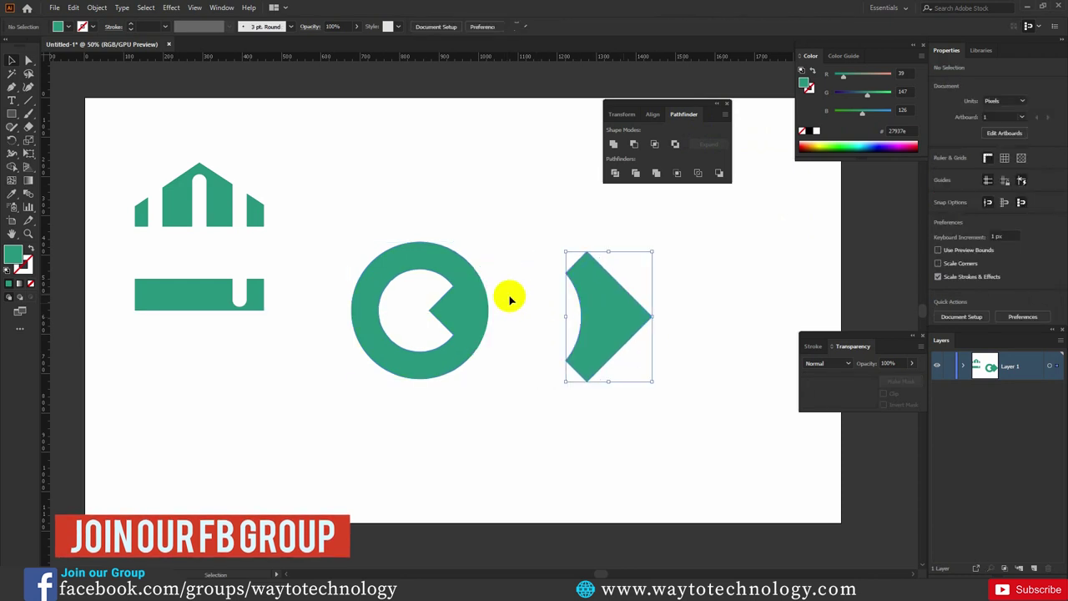
left_click_drag(473, 294, 499, 302)
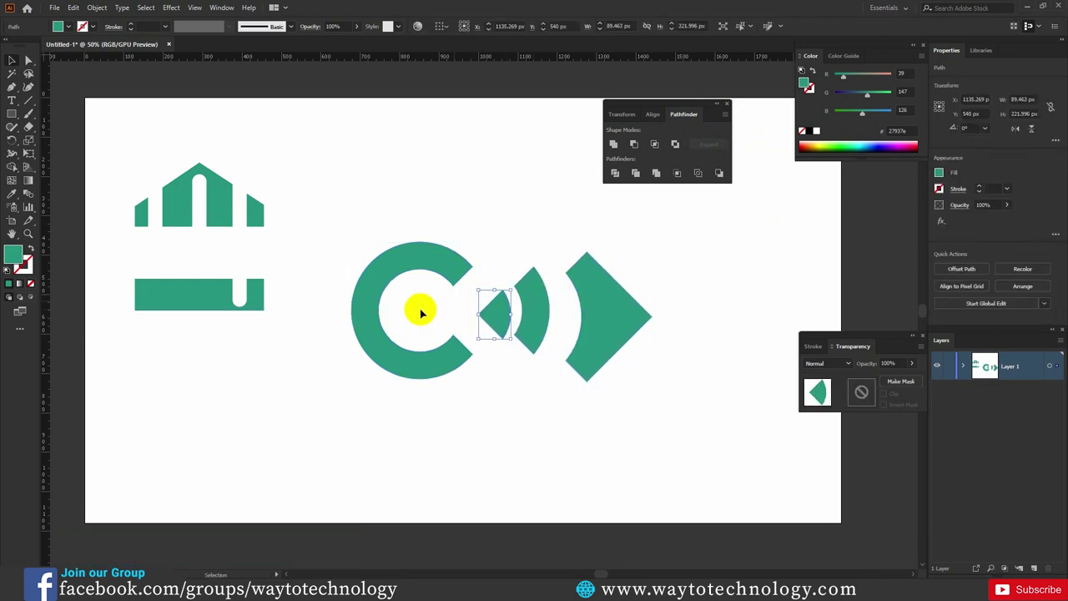
left_click(415, 309)
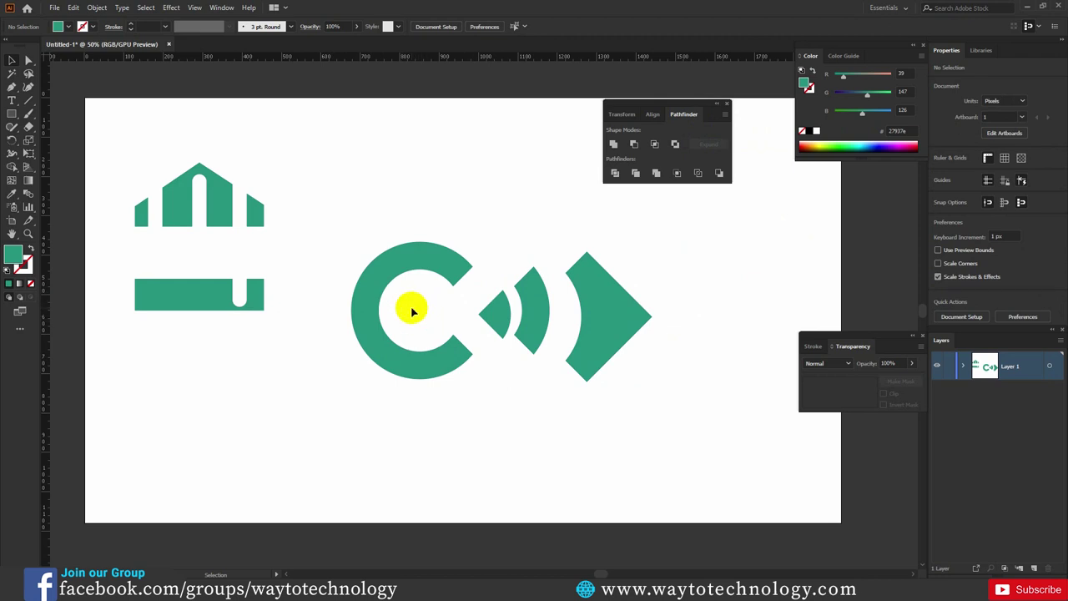